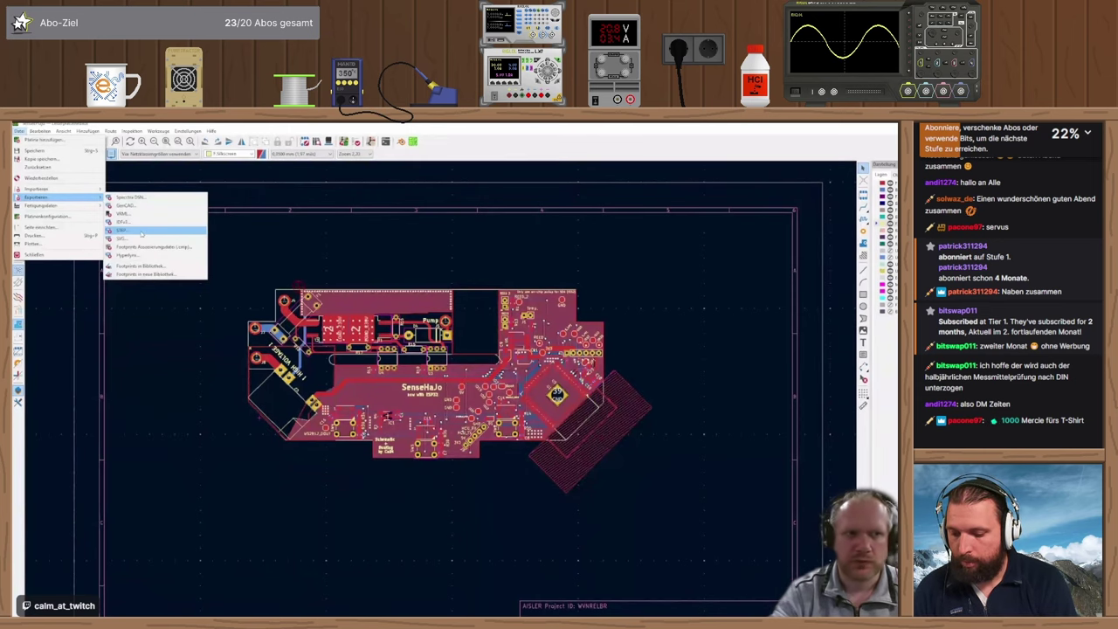
- Open the board's 3D view and inspect the populated PCB from tilted angles
{"action": "left_click", "coordinate": [57, 127]}
{"action": "left_click", "coordinate": [58, 132]}
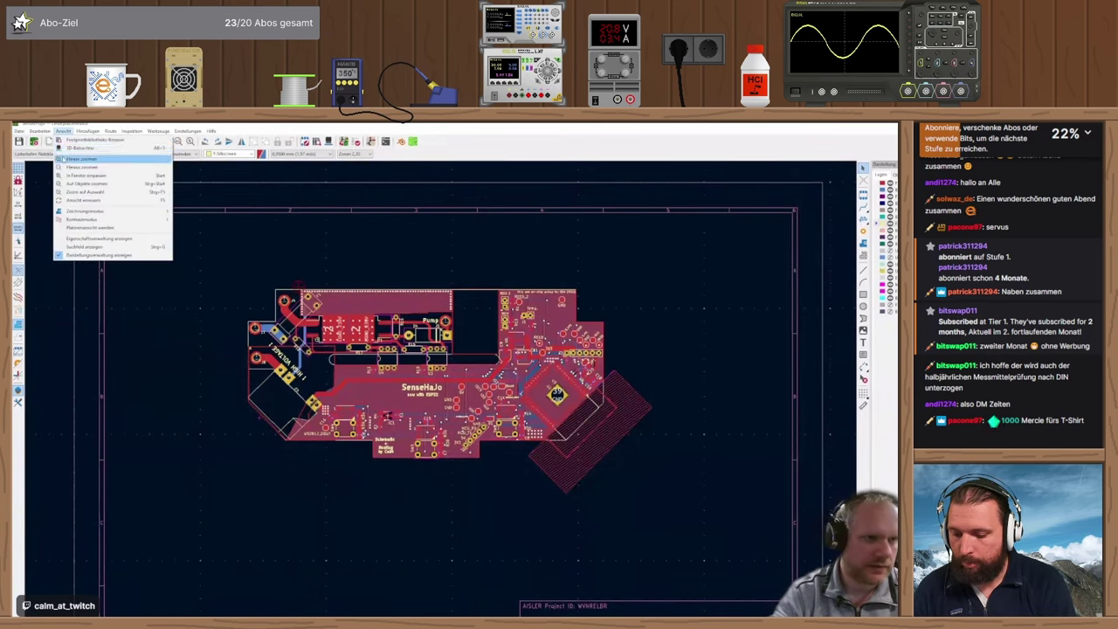
{"action": "left_click", "coordinate": [85, 148]}
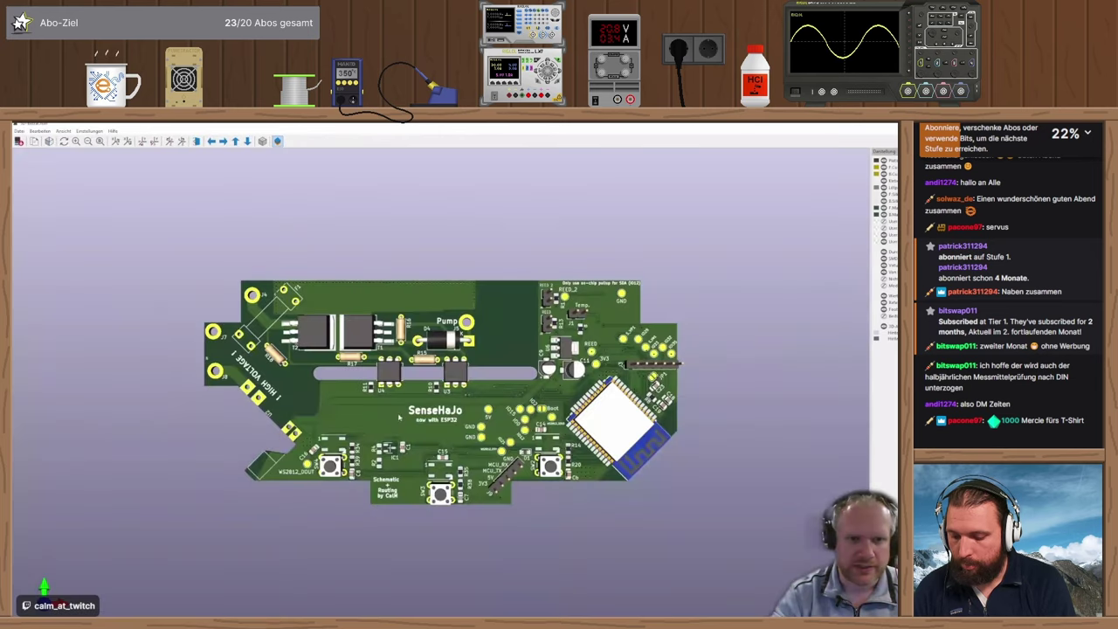
{"action": "left_click_drag", "start_coordinate": [476, 489], "coordinate": [627, 374]}
{"action": "left_click_drag", "start_coordinate": [381, 426], "coordinate": [449, 416]}
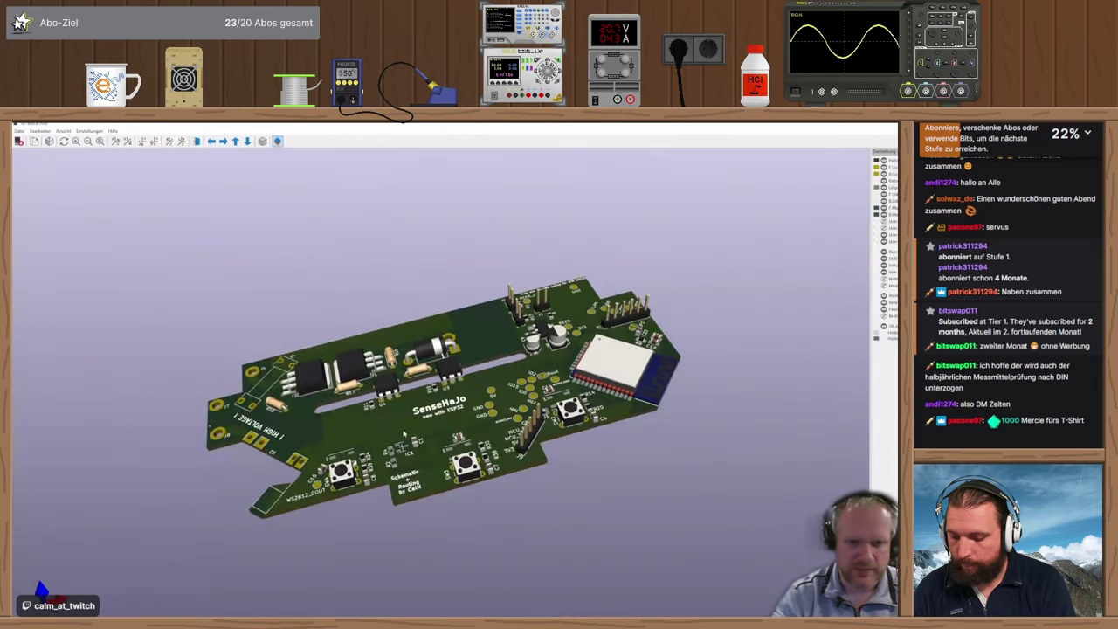
{"action": "left_click_drag", "start_coordinate": [523, 428], "coordinate": [550, 477]}
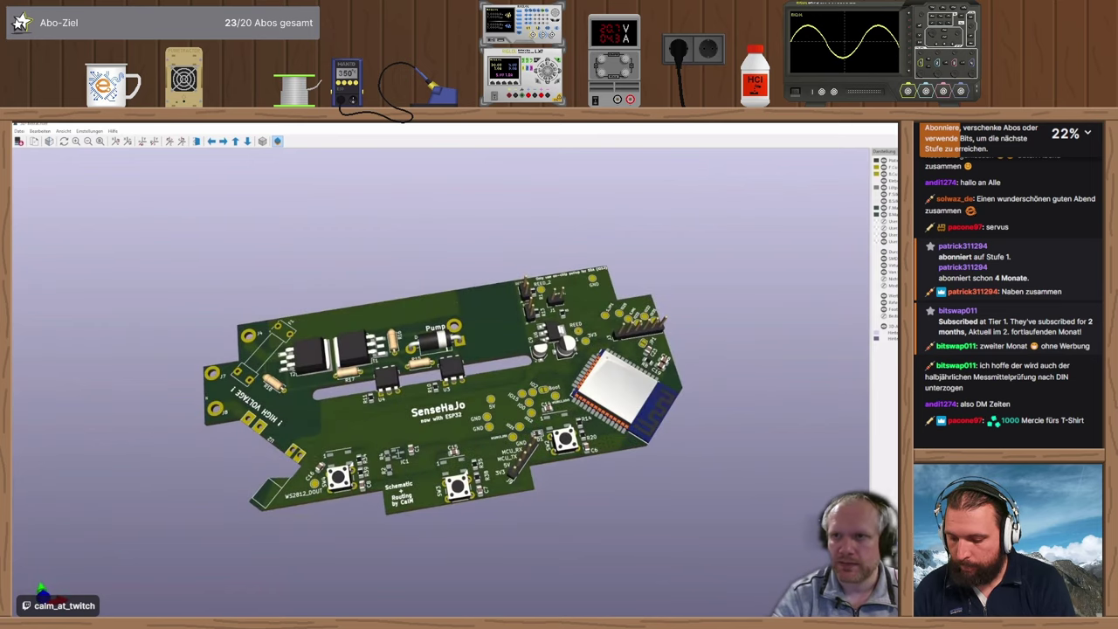
- Return to the PCB layout and start a STEP export of the board
{"action": "key", "text": "alt+Tab"}
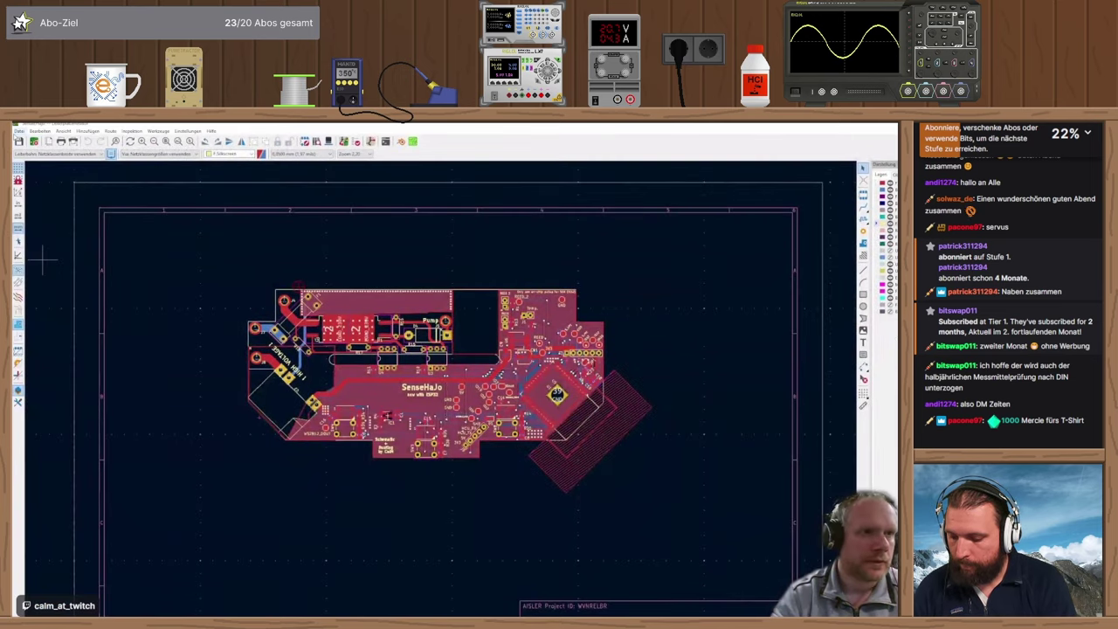
{"action": "left_click", "coordinate": [18, 130]}
{"action": "mouse_move", "coordinate": [40, 198]}
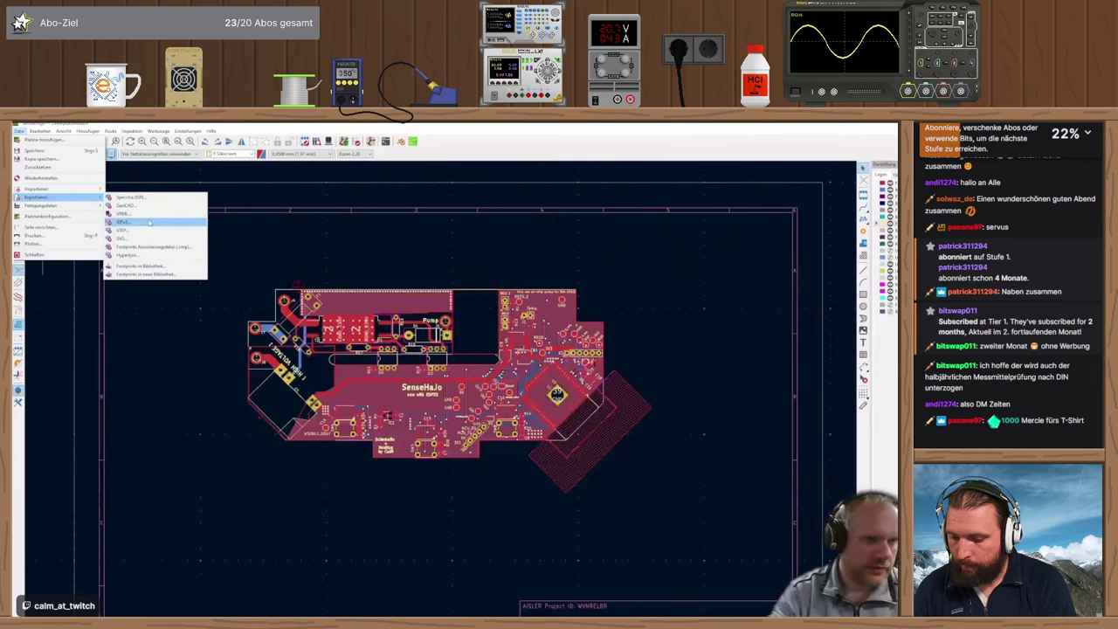
{"action": "left_click", "coordinate": [147, 230]}
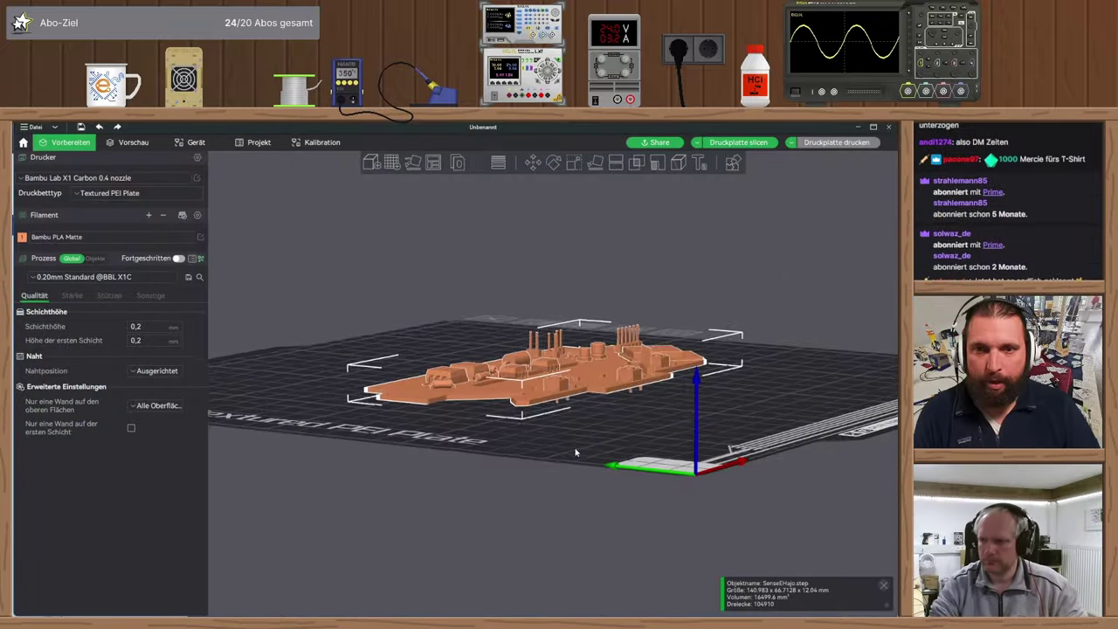
- In Bambu Studio, lower the SenseEHajo.step board model along Z so its underside pins sink into the build plate
{"action": "left_click_drag", "start_coordinate": [568, 441], "coordinate": [571, 469]}
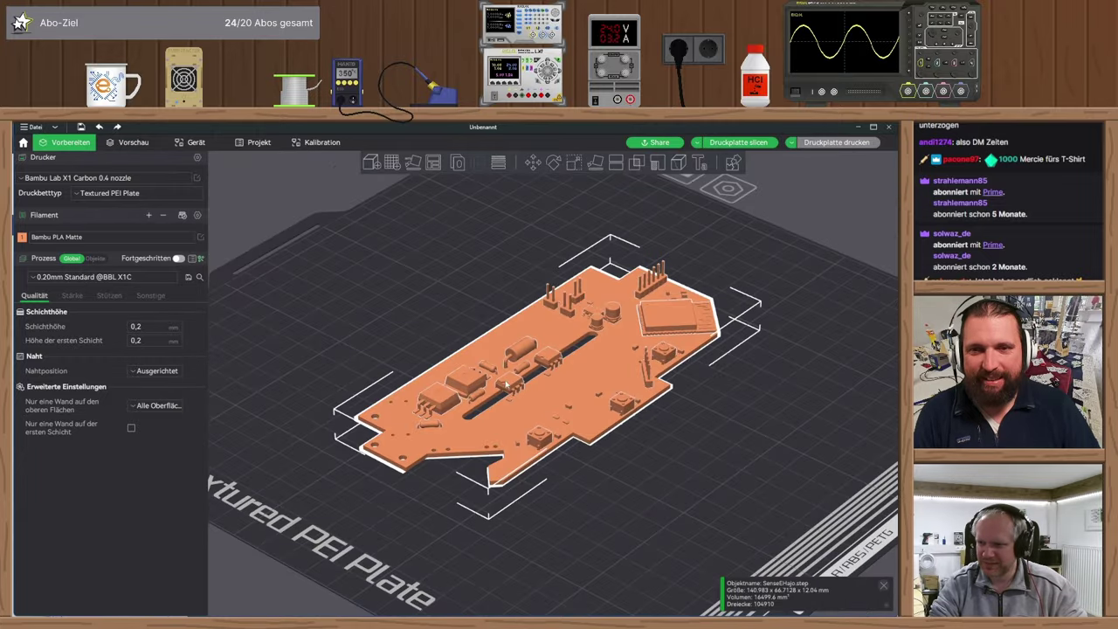
{"action": "left_click", "coordinate": [609, 460]}
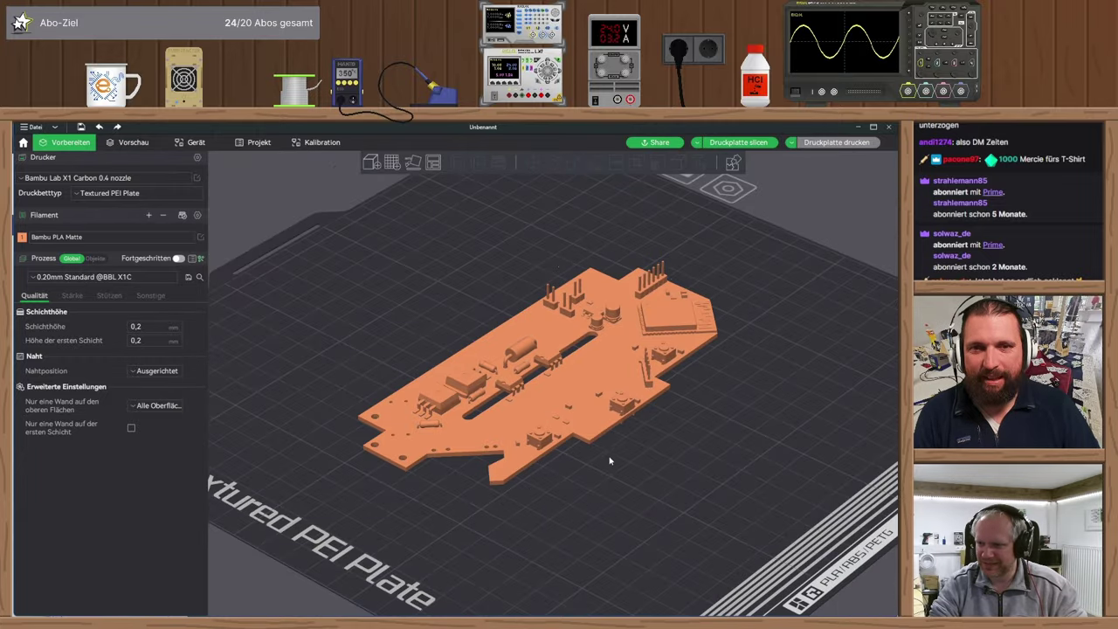
{"action": "left_click", "coordinate": [641, 410]}
{"action": "left_click_drag", "start_coordinate": [642, 412], "coordinate": [664, 448]}
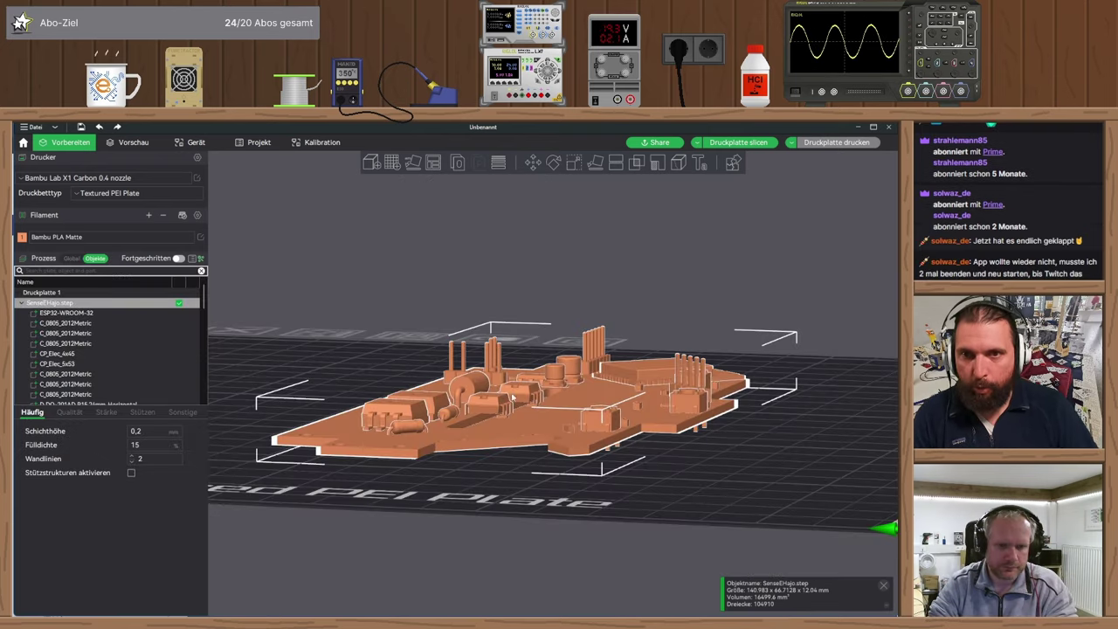
{"action": "left_click_drag", "start_coordinate": [519, 464], "coordinate": [524, 459]}
{"action": "right_click", "coordinate": [524, 427]}
{"action": "left_click", "coordinate": [533, 164]}
{"action": "left_click", "coordinate": [532, 165]}
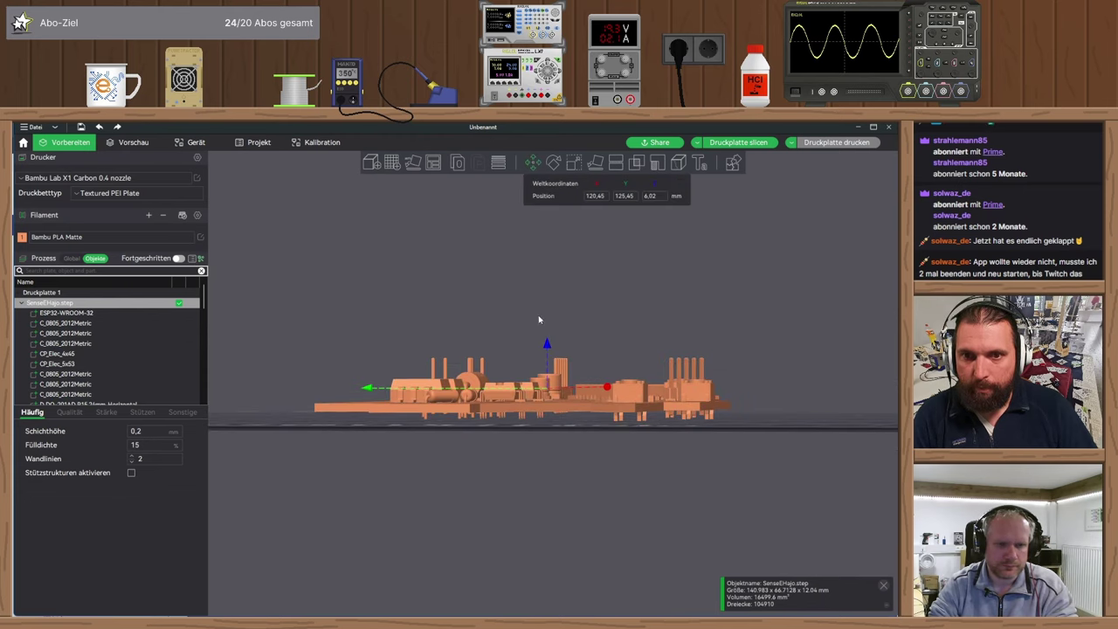
{"action": "left_click_drag", "start_coordinate": [546, 346], "coordinate": [547, 360]}
{"action": "mouse_move", "coordinate": [571, 473]}
{"action": "left_mouse_down"}
{"action": "mouse_move", "coordinate": [573, 456]}
{"action": "mouse_move", "coordinate": [579, 480]}
{"action": "left_mouse_up"}
- Slice the plate, dismiss the notifications and inspect the board's toolpath preview
{"action": "left_click", "coordinate": [125, 147]}
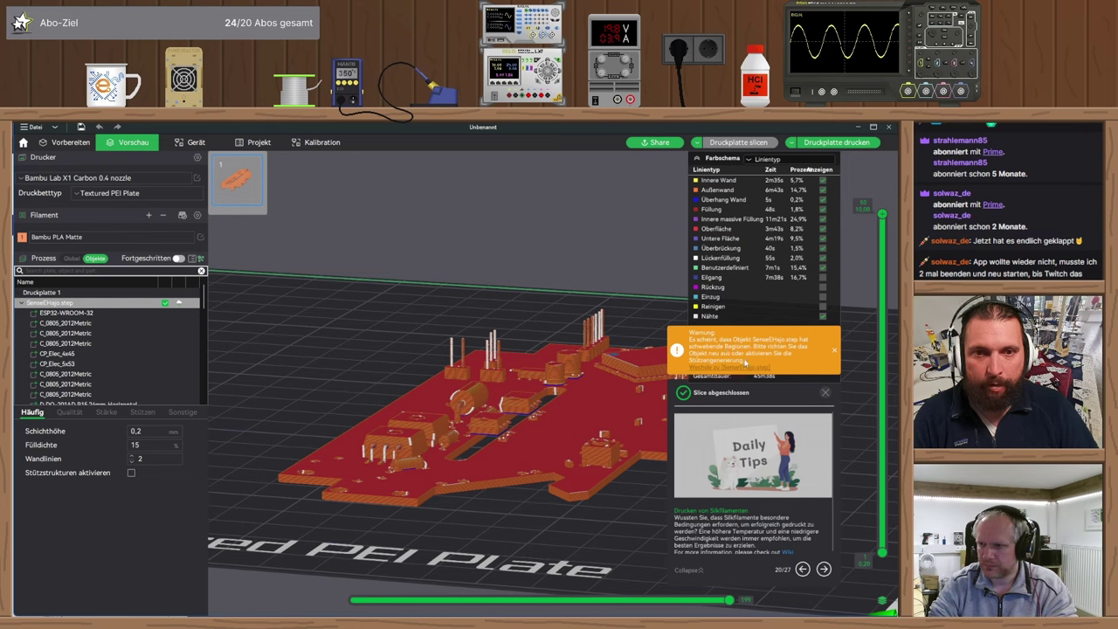
{"action": "left_click", "coordinate": [834, 349]}
{"action": "left_click", "coordinate": [824, 392]}
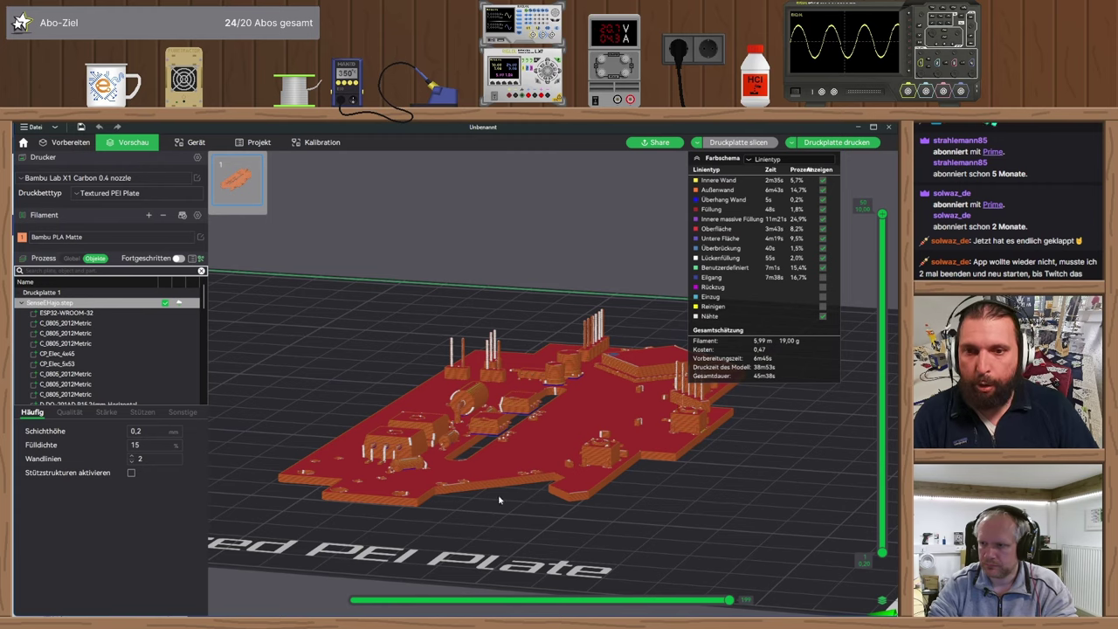
{"action": "left_click_drag", "start_coordinate": [491, 439], "coordinate": [429, 446]}
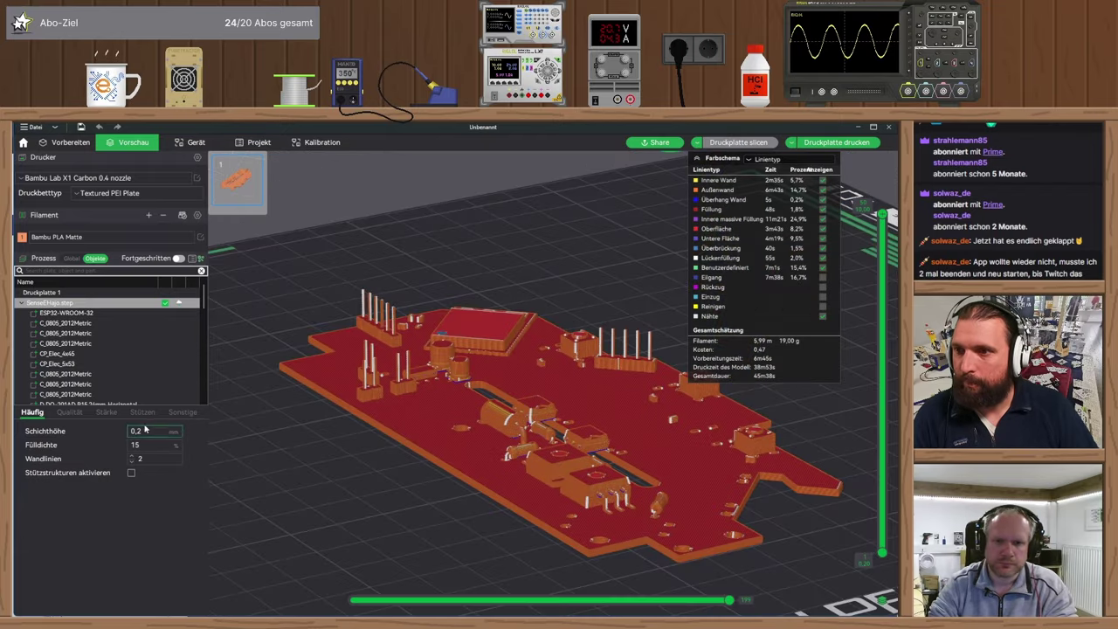
- Check the per-part process settings of individual components in the board model, such as CP_Elec_5x53 and C_0805_2012Metric
{"action": "left_click", "coordinate": [68, 259]}
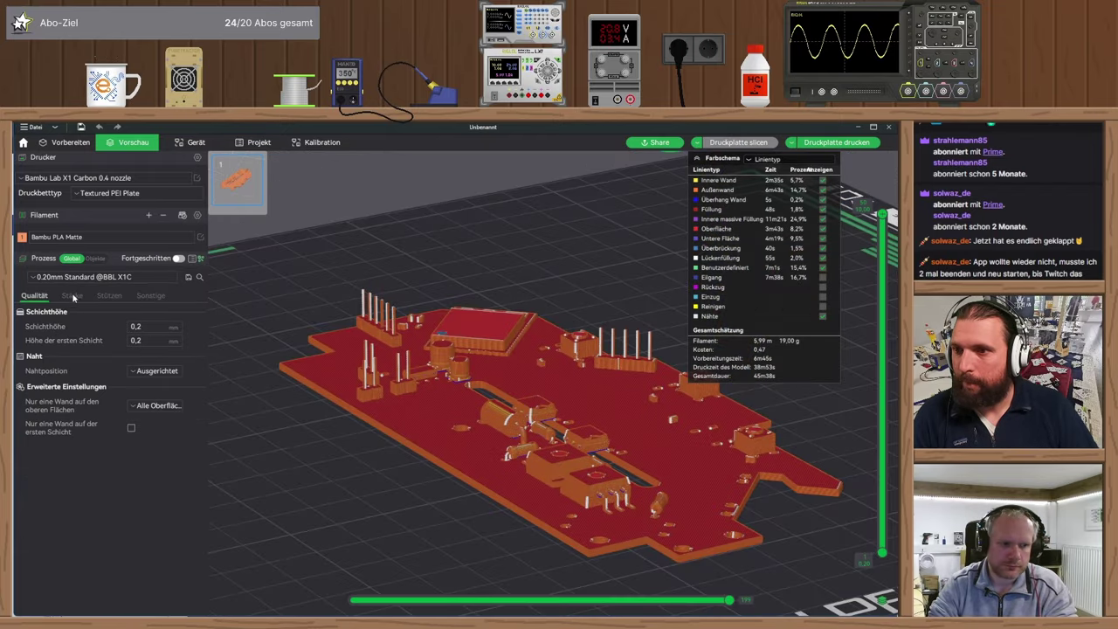
{"action": "left_click", "coordinate": [93, 259]}
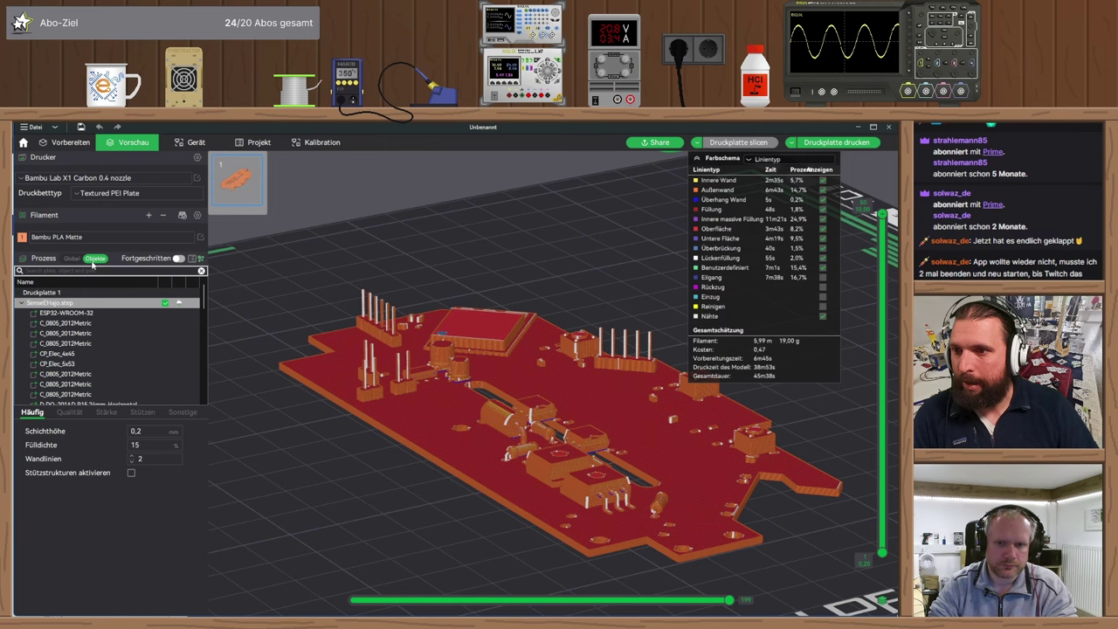
{"action": "left_click", "coordinate": [65, 324]}
{"action": "left_click", "coordinate": [67, 343]}
{"action": "left_click", "coordinate": [68, 363]}
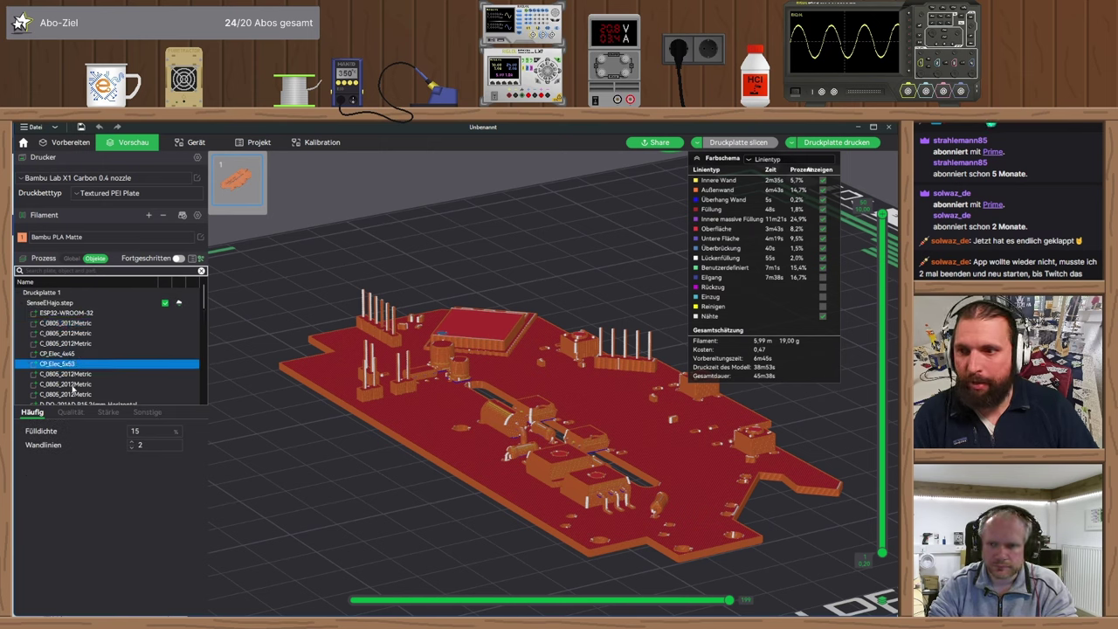
{"action": "left_click", "coordinate": [72, 384]}
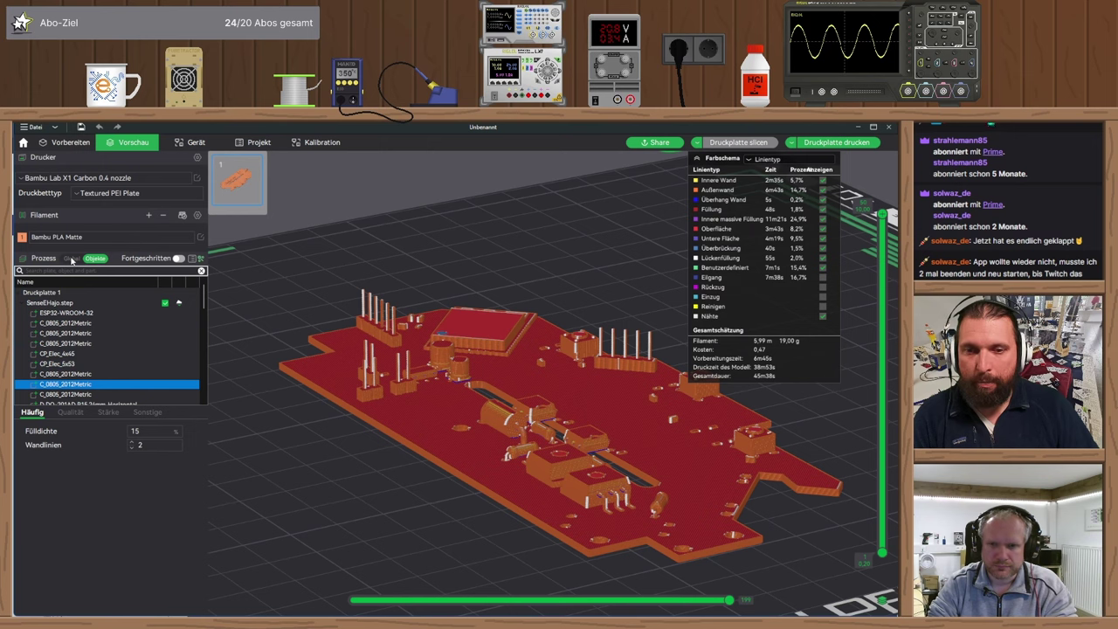
- Enable support structures in the global process settings, reslice the plate and inspect the supports under the components
{"action": "left_click", "coordinate": [72, 258]}
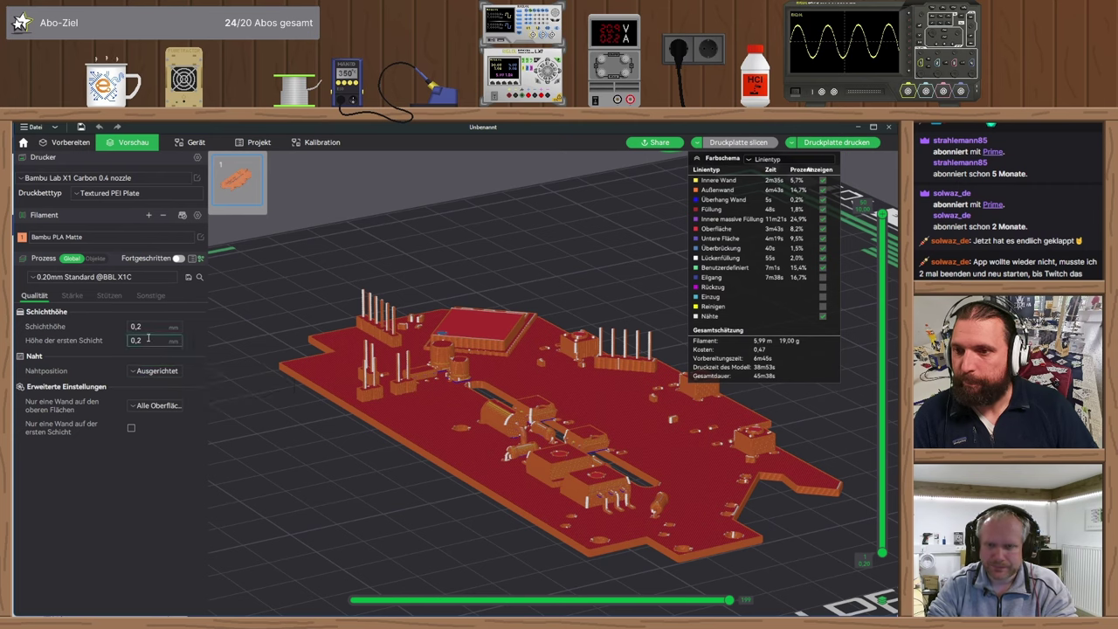
{"action": "left_click", "coordinate": [108, 296]}
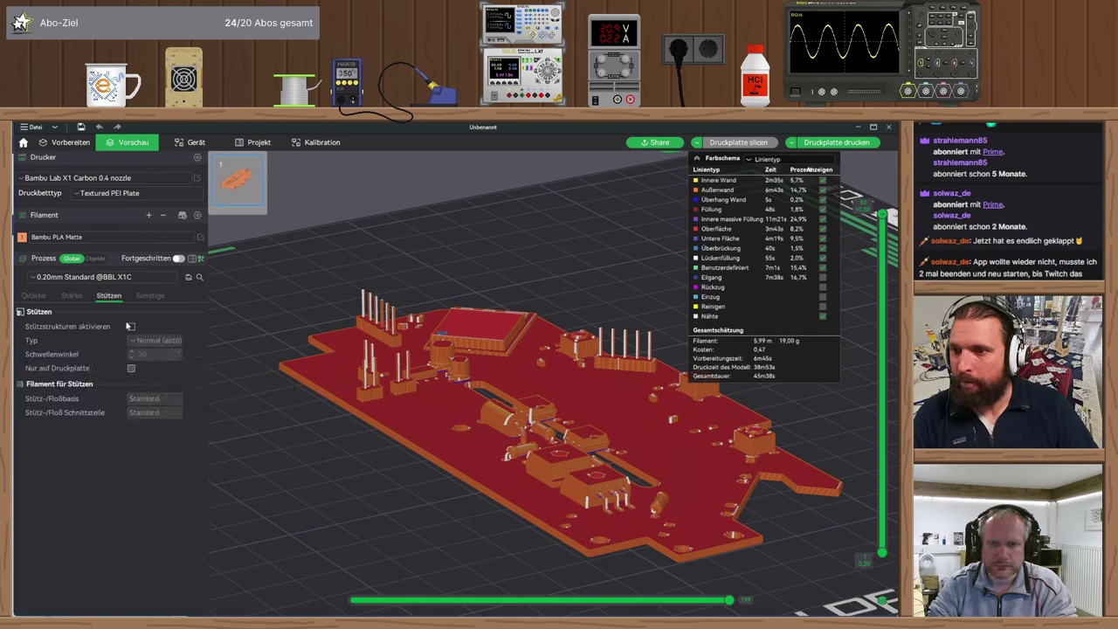
{"action": "left_click", "coordinate": [131, 327]}
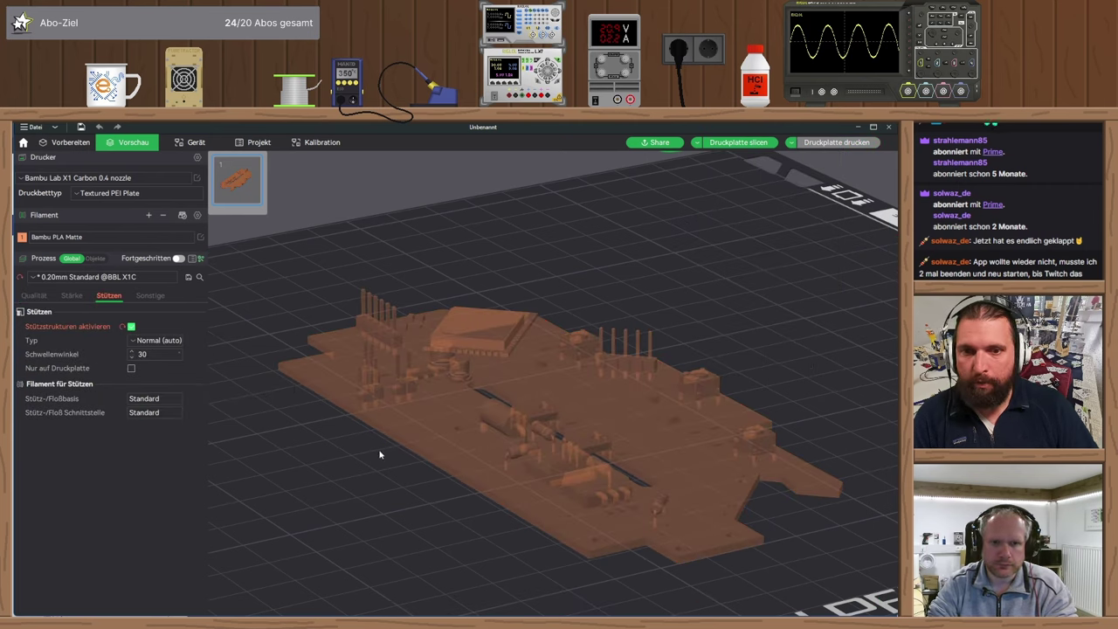
{"action": "left_click", "coordinate": [740, 144]}
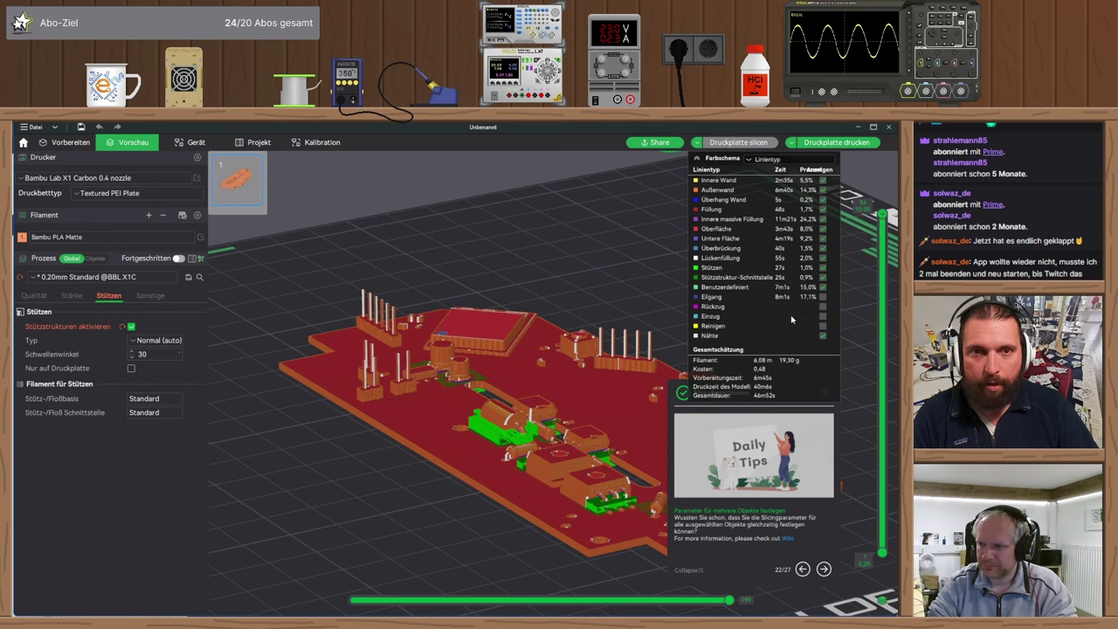
{"action": "left_click", "coordinate": [826, 393]}
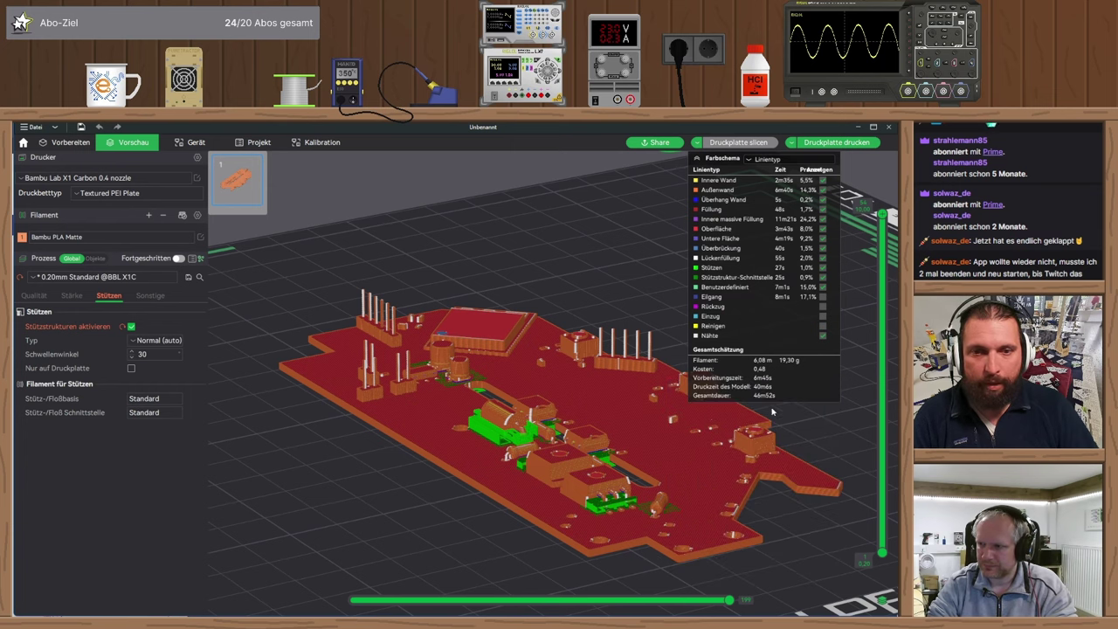
{"action": "mouse_move", "coordinate": [622, 465]}
{"action": "left_mouse_down"}
{"action": "mouse_move", "coordinate": [616, 450]}
{"action": "mouse_move", "coordinate": [606, 477]}
{"action": "mouse_move", "coordinate": [599, 465]}
{"action": "mouse_move", "coordinate": [574, 486]}
{"action": "mouse_move", "coordinate": [657, 482]}
{"action": "mouse_move", "coordinate": [655, 454]}
{"action": "mouse_move", "coordinate": [651, 476]}
{"action": "mouse_move", "coordinate": [636, 474]}
{"action": "left_mouse_up"}
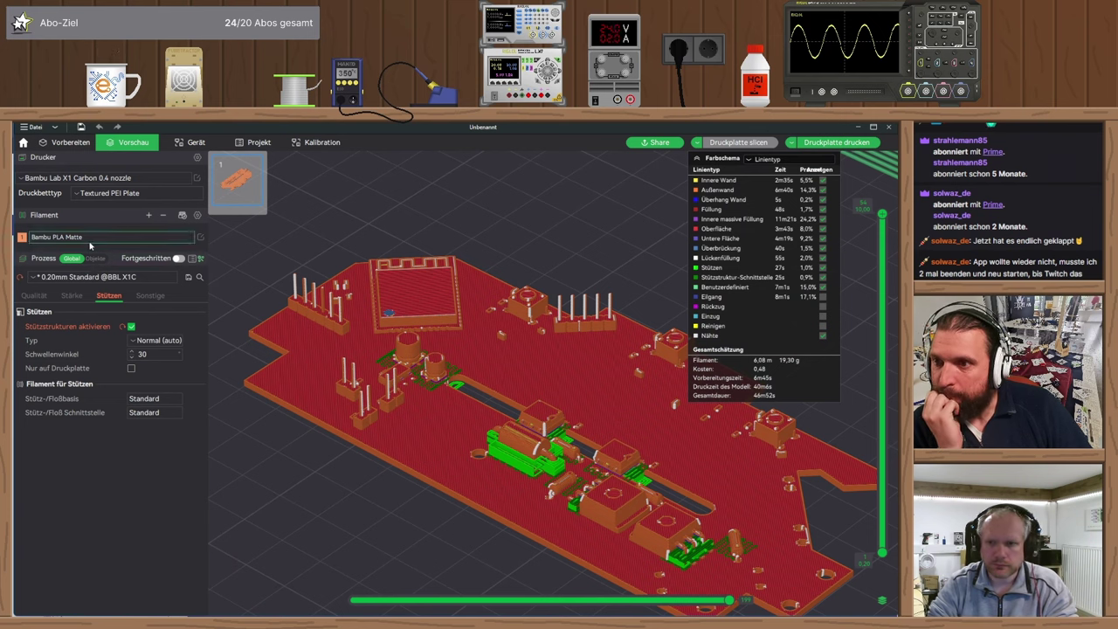
{"action": "left_click", "coordinate": [79, 277]}
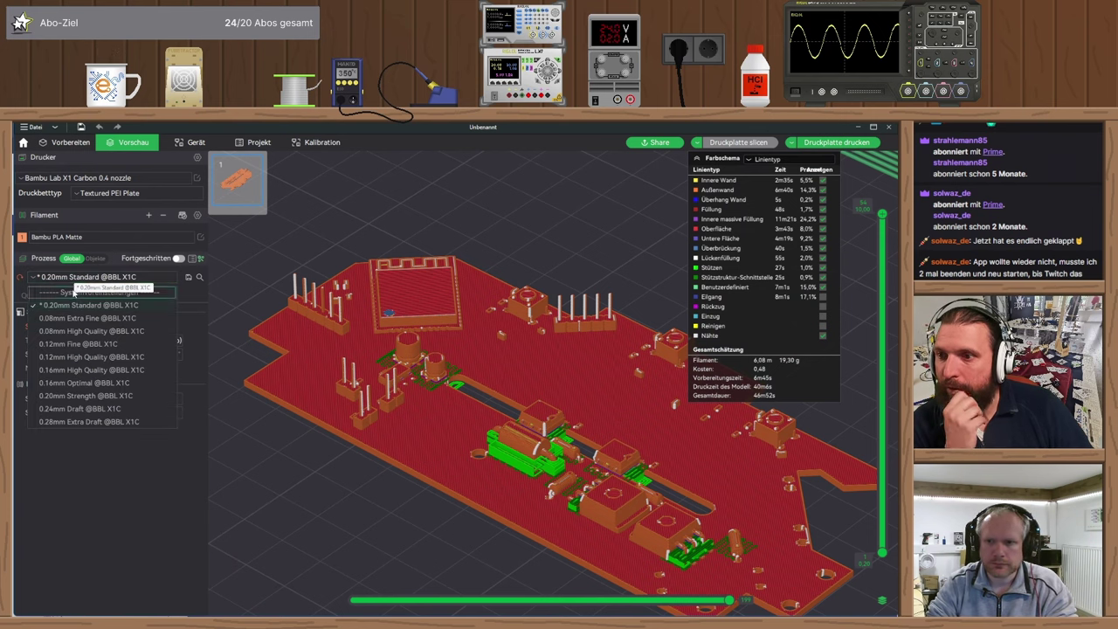
{"action": "left_click", "coordinate": [99, 422]}
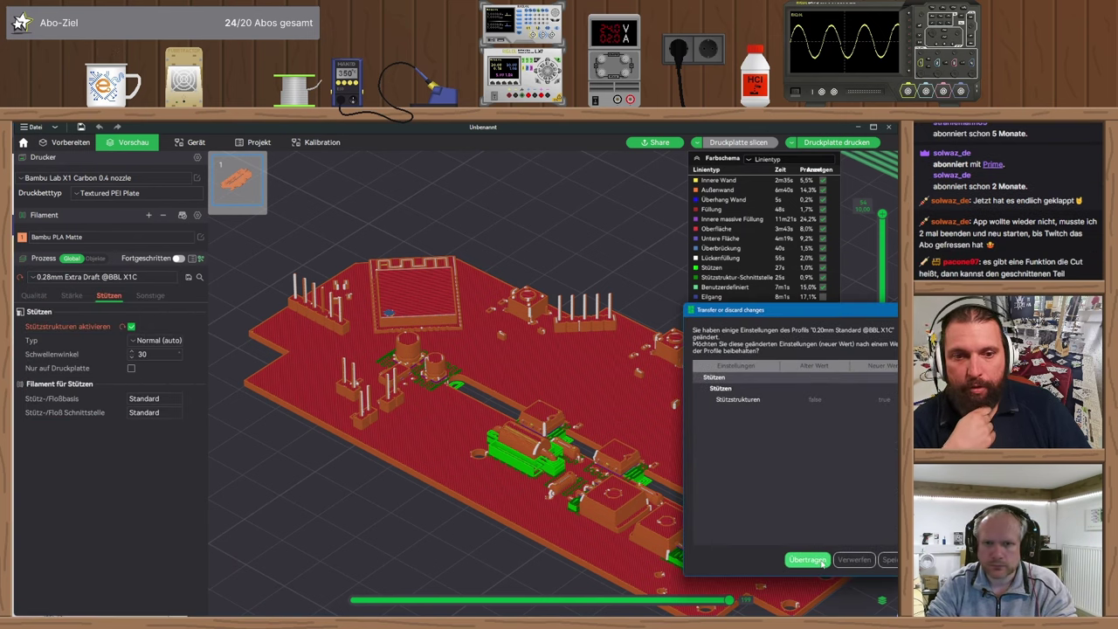
{"action": "left_click", "coordinate": [804, 560]}
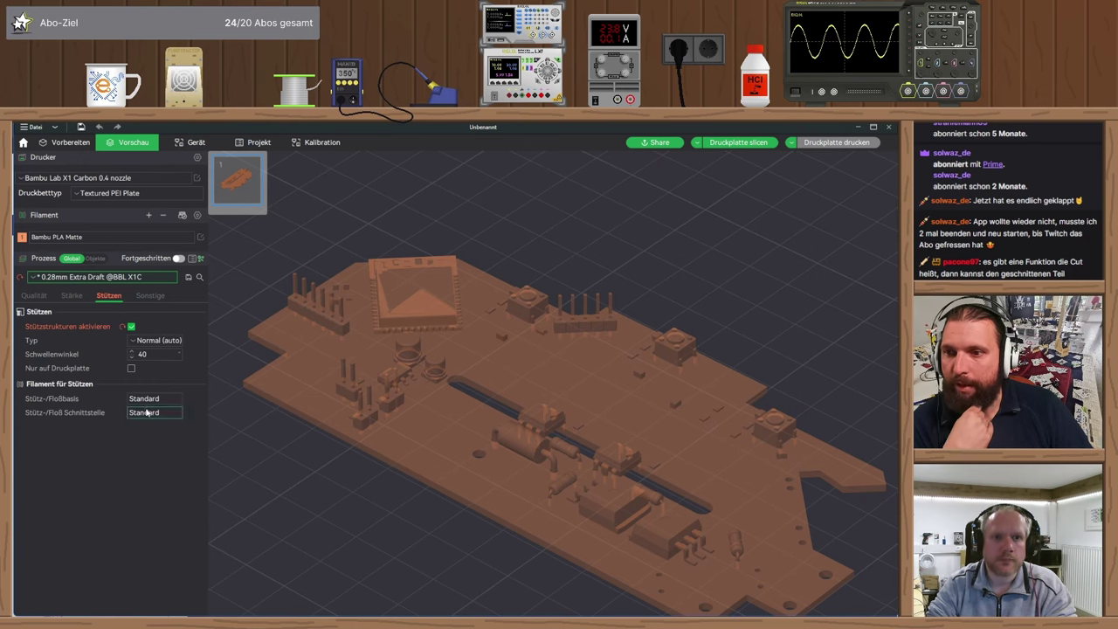
{"action": "left_click", "coordinate": [738, 142]}
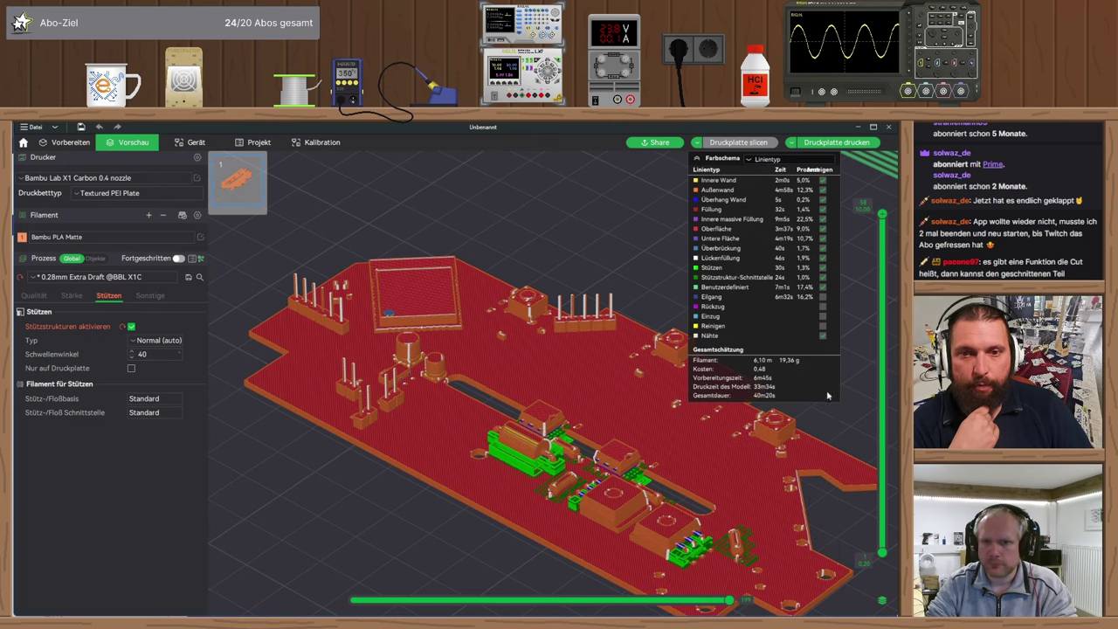
{"action": "left_click_drag", "start_coordinate": [423, 531], "coordinate": [554, 519]}
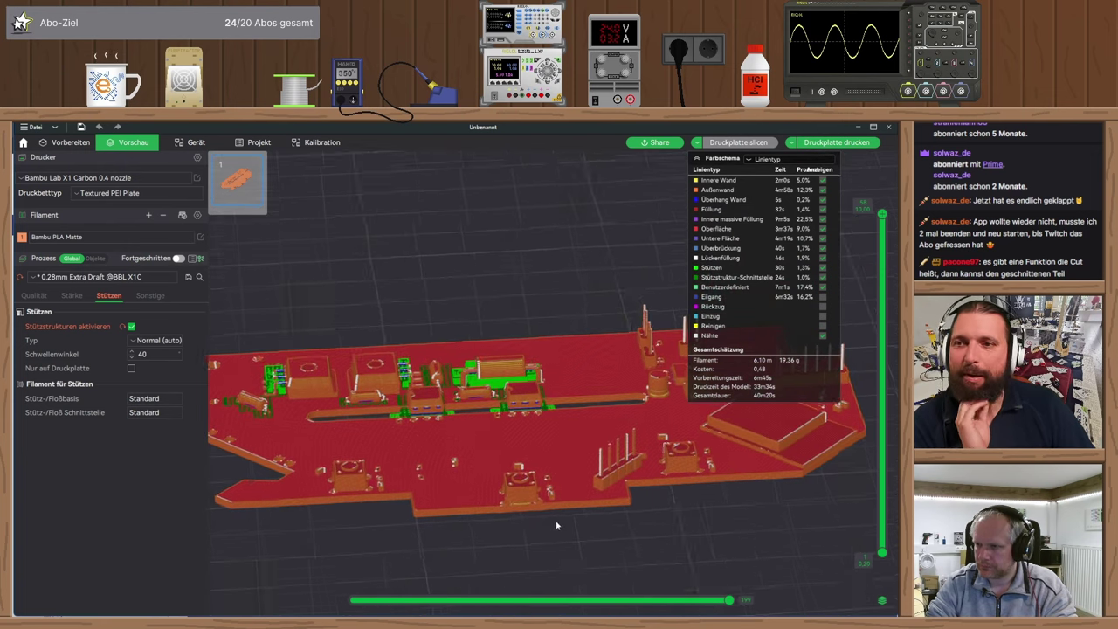
- Add a second filament, set it to the AMS filament Bambu PLA Sparkle and return to the model preparation view
{"action": "left_click", "coordinate": [149, 216]}
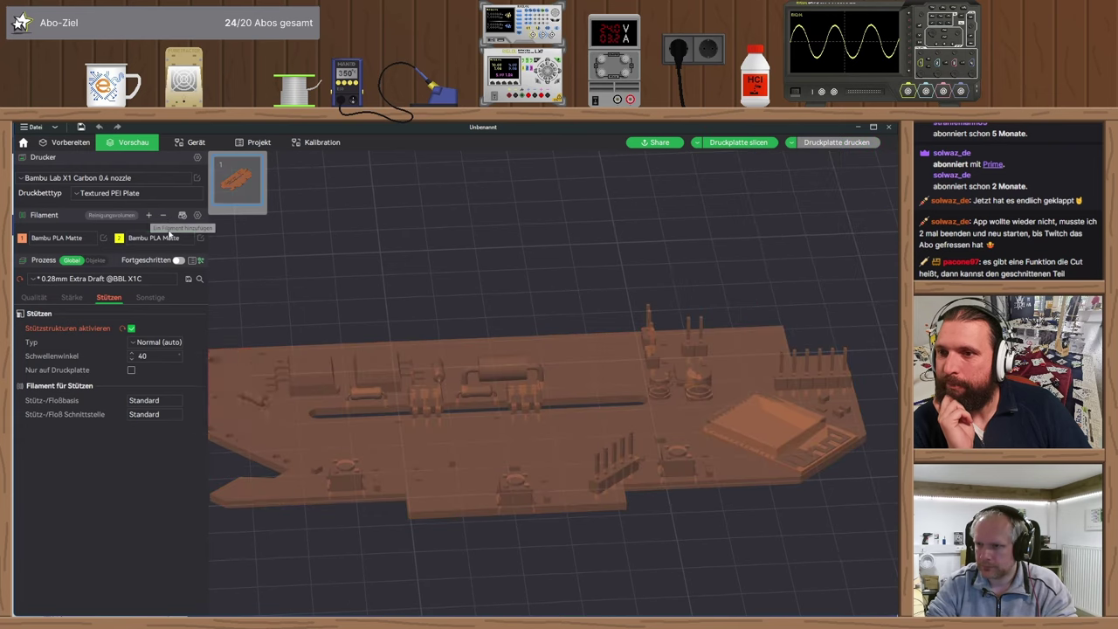
{"action": "left_click", "coordinate": [159, 238]}
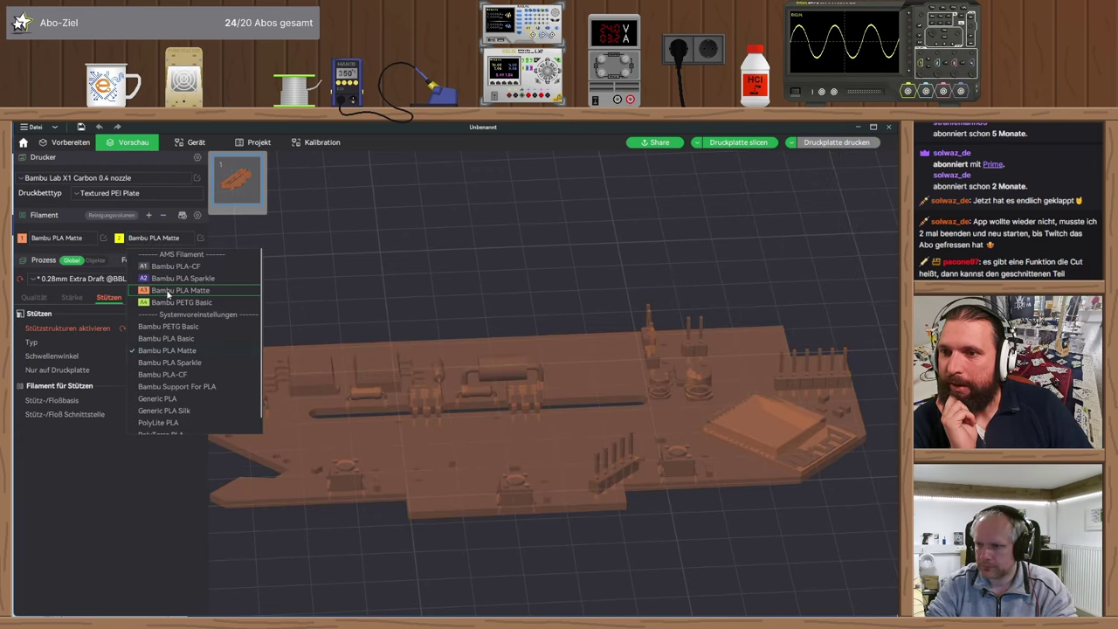
{"action": "left_click", "coordinate": [181, 277]}
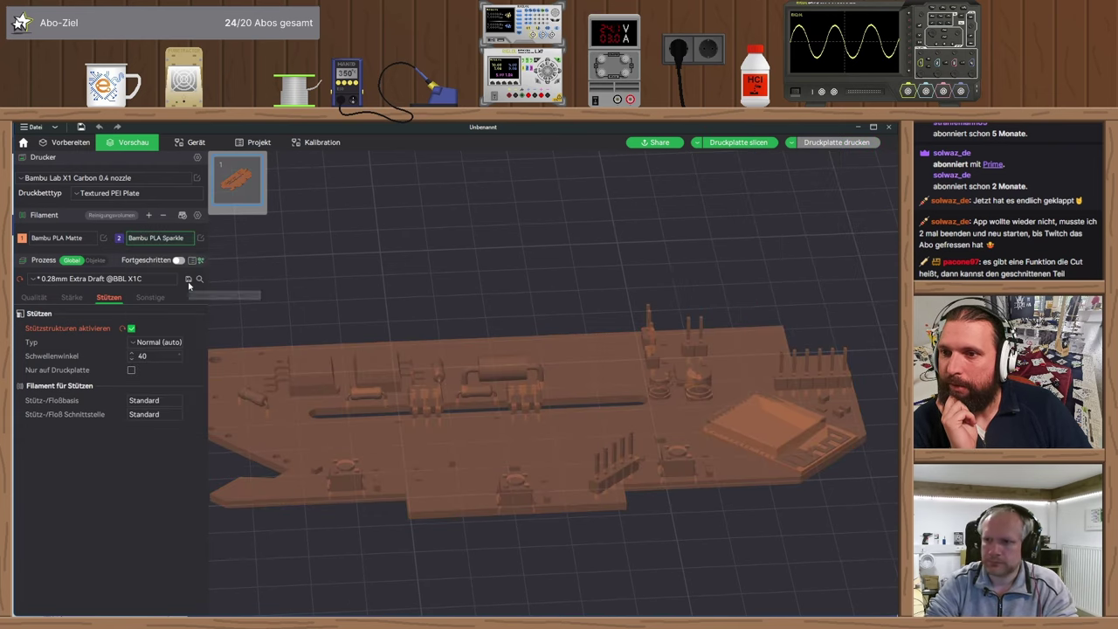
{"action": "left_click", "coordinate": [63, 239]}
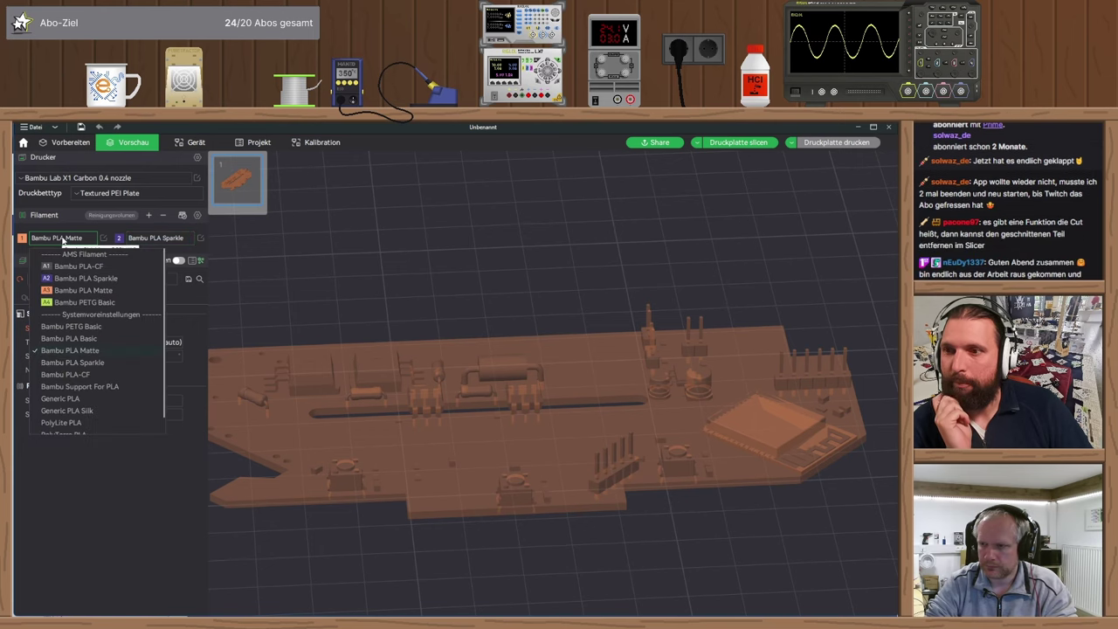
{"action": "left_click", "coordinate": [406, 275]}
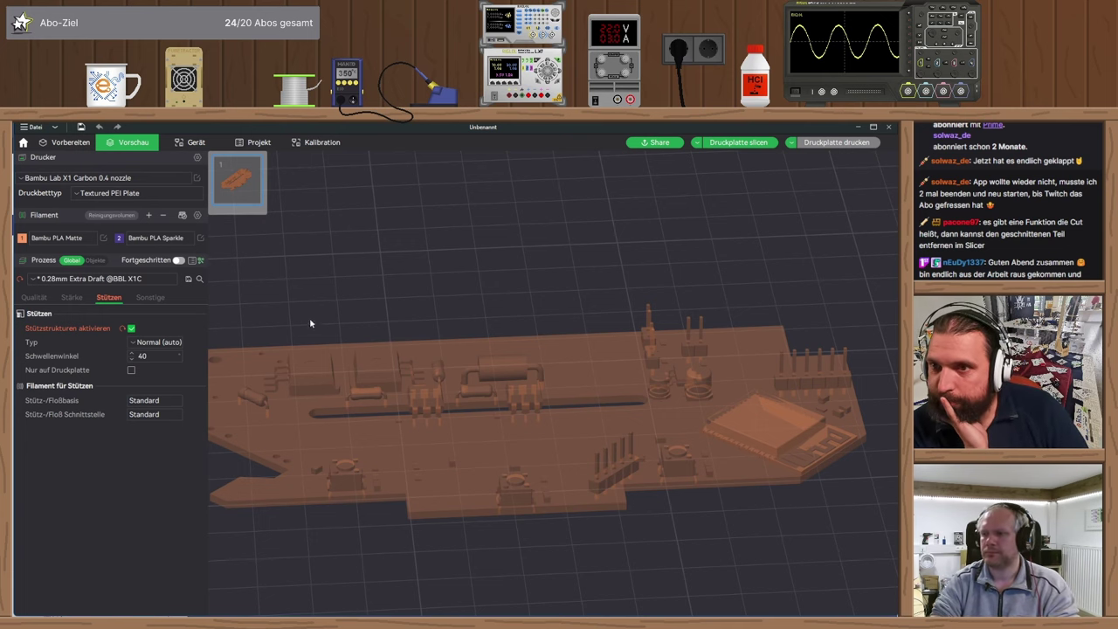
{"action": "left_click", "coordinate": [70, 143]}
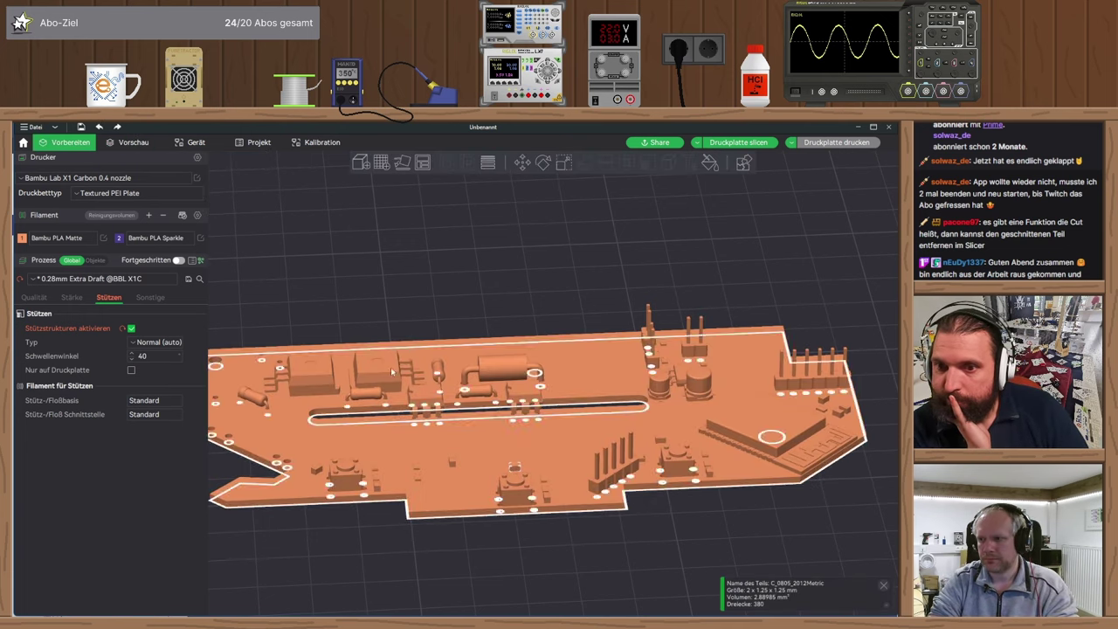
- Colour-paint height bands on the components above the board with filament 2 at a height range of 0.10 and set the section view to 0.28
{"action": "left_click_drag", "start_coordinate": [407, 305], "coordinate": [464, 297]}
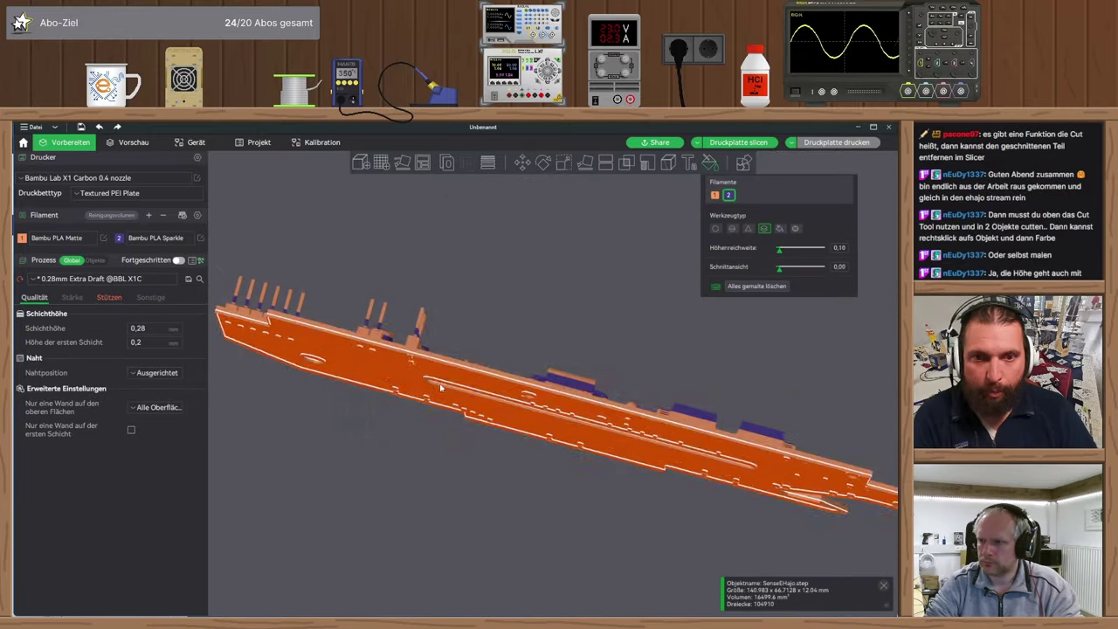
{"action": "mouse_move", "coordinate": [442, 384]}
{"action": "left_mouse_down"}
{"action": "mouse_move", "coordinate": [444, 400]}
{"action": "mouse_move", "coordinate": [449, 392]}
{"action": "left_mouse_up"}
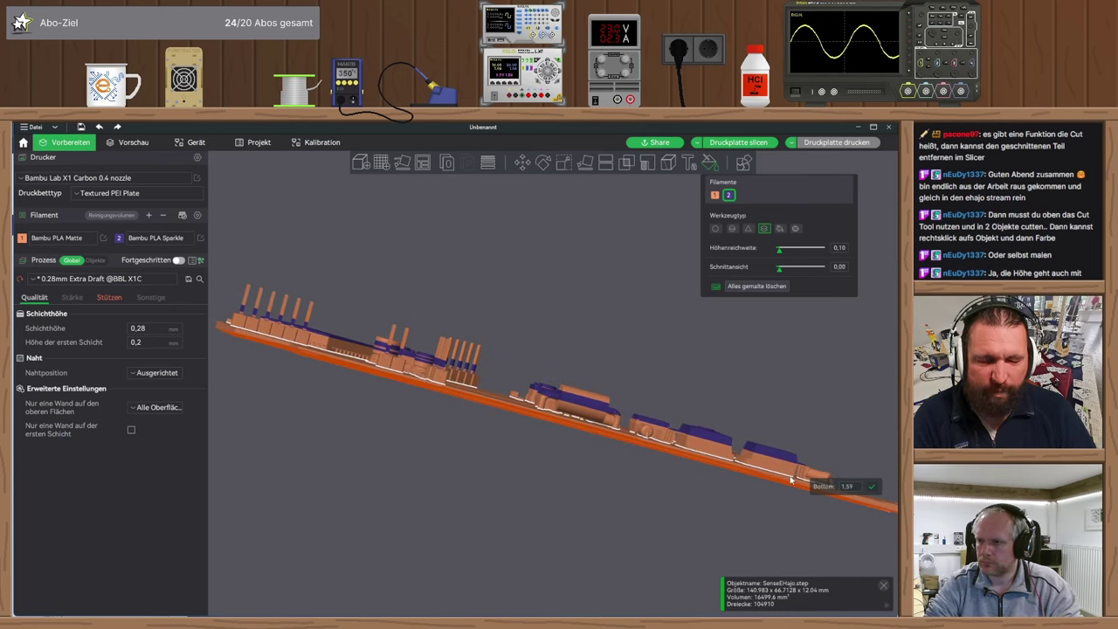
{"action": "left_click_drag", "start_coordinate": [791, 477], "coordinate": [794, 469]}
{"action": "left_click_drag", "start_coordinate": [778, 274], "coordinate": [782, 275]}
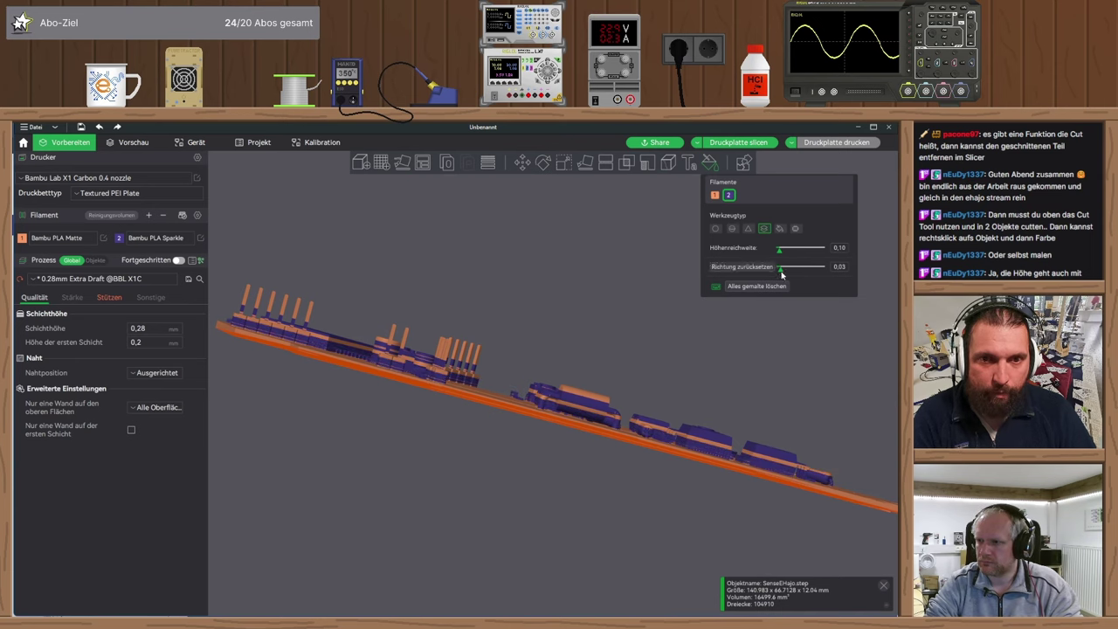
{"action": "mouse_move", "coordinate": [805, 354]}
{"action": "left_mouse_down"}
{"action": "mouse_move", "coordinate": [799, 365]}
{"action": "mouse_move", "coordinate": [815, 368]}
{"action": "mouse_move", "coordinate": [840, 349]}
{"action": "mouse_move", "coordinate": [859, 376]}
{"action": "mouse_move", "coordinate": [838, 370]}
{"action": "left_mouse_up"}
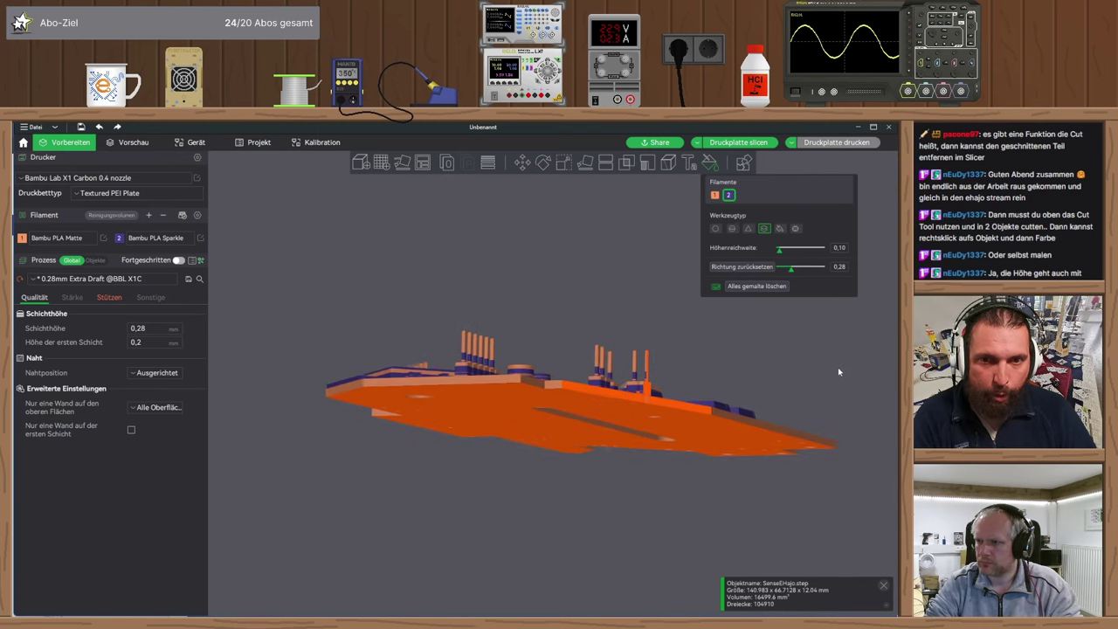
- Reset the section view, adjust the height range to 1.27 and then 0.92, and paint all components above the board with filament 2
{"action": "scroll", "coordinate": [699, 375], "scroll_direction": "up", "scroll_amount": 5}
{"action": "left_click_drag", "start_coordinate": [714, 369], "coordinate": [582, 319]}
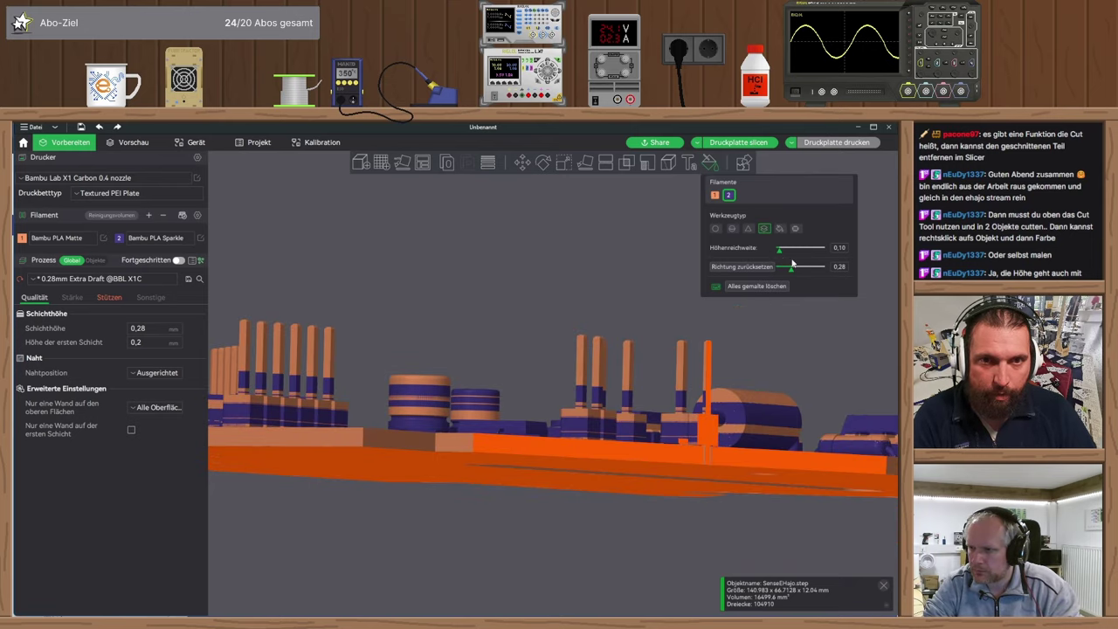
{"action": "mouse_move", "coordinate": [792, 273]}
{"action": "left_mouse_down"}
{"action": "mouse_move", "coordinate": [780, 271]}
{"action": "mouse_move", "coordinate": [785, 254]}
{"action": "left_mouse_up"}
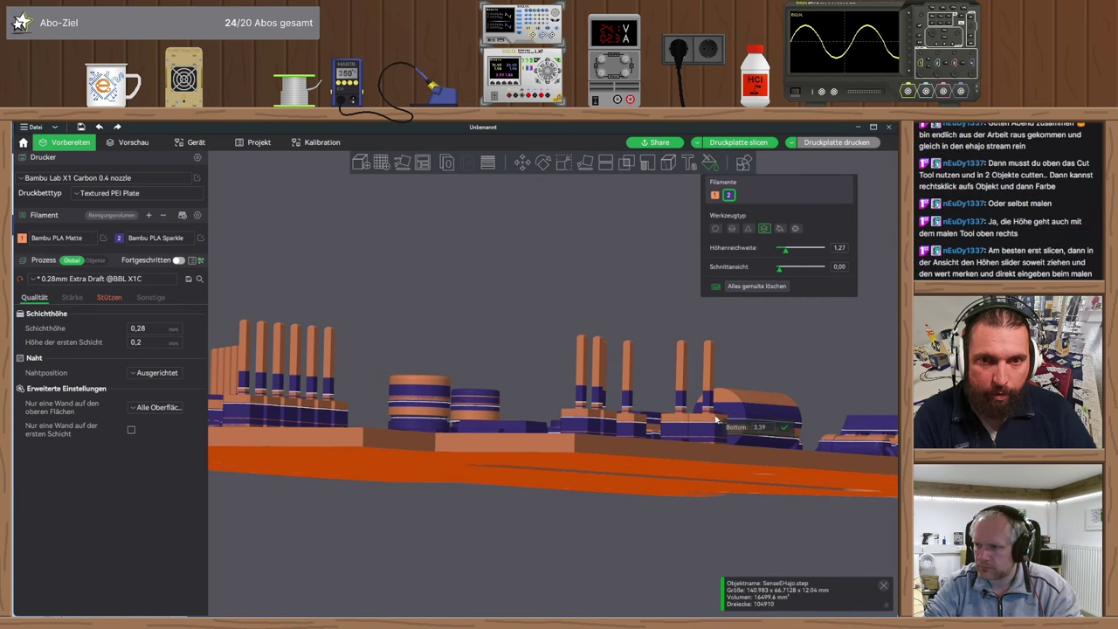
{"action": "mouse_move", "coordinate": [716, 420]}
{"action": "left_mouse_down"}
{"action": "mouse_move", "coordinate": [713, 351]}
{"action": "mouse_move", "coordinate": [743, 356]}
{"action": "left_mouse_up"}
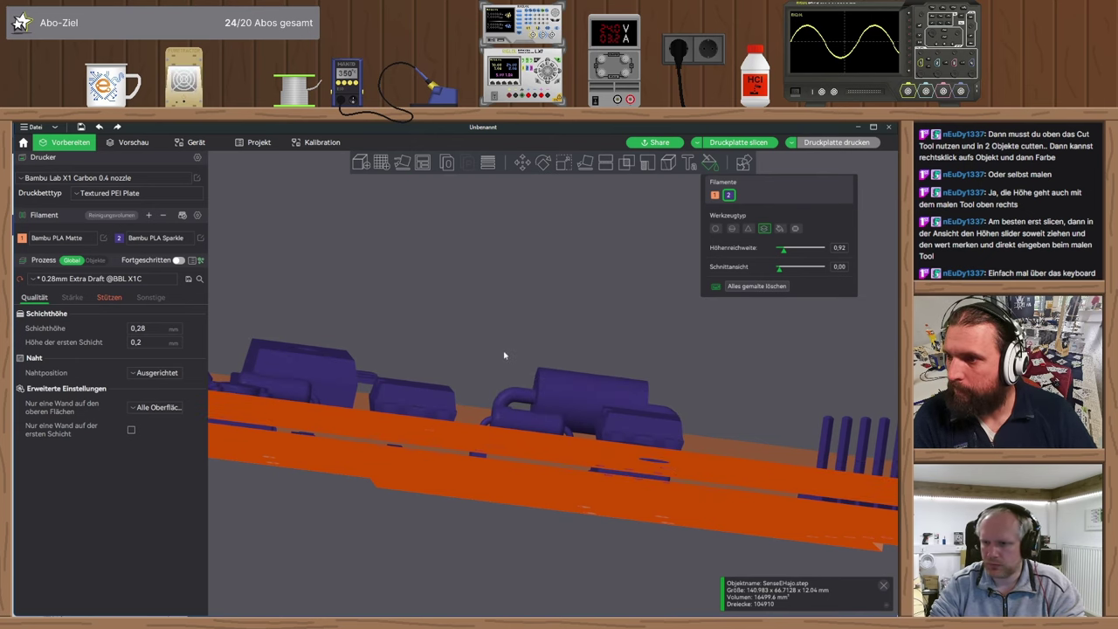
- Slice the painted plate and inspect the filament distribution between the board and its components in the preview
{"action": "left_click", "coordinate": [738, 141]}
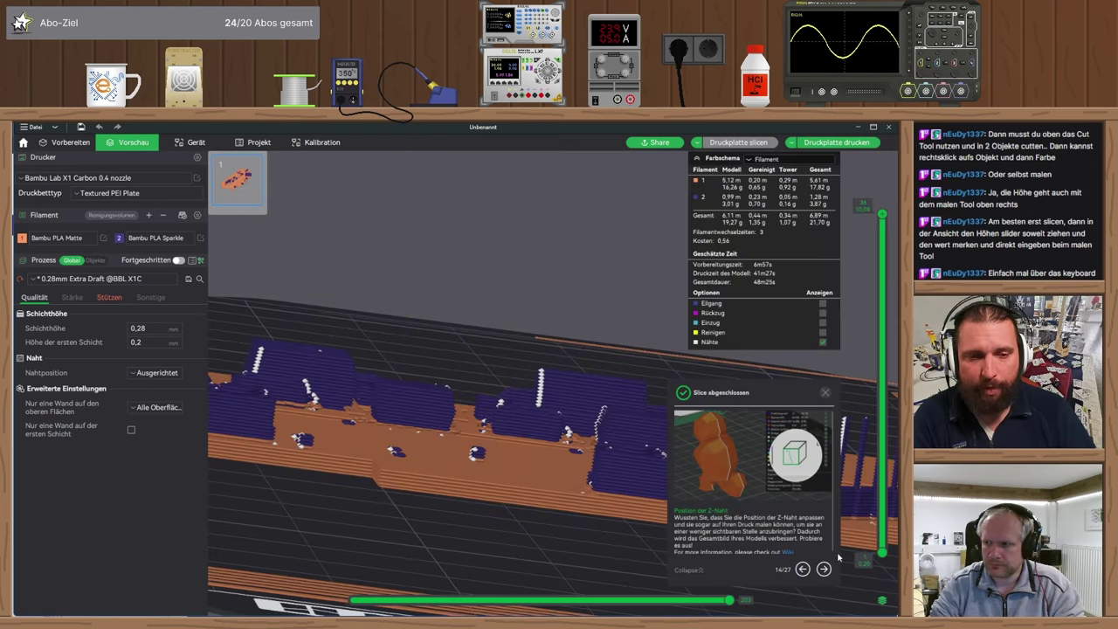
{"action": "left_click", "coordinate": [687, 570]}
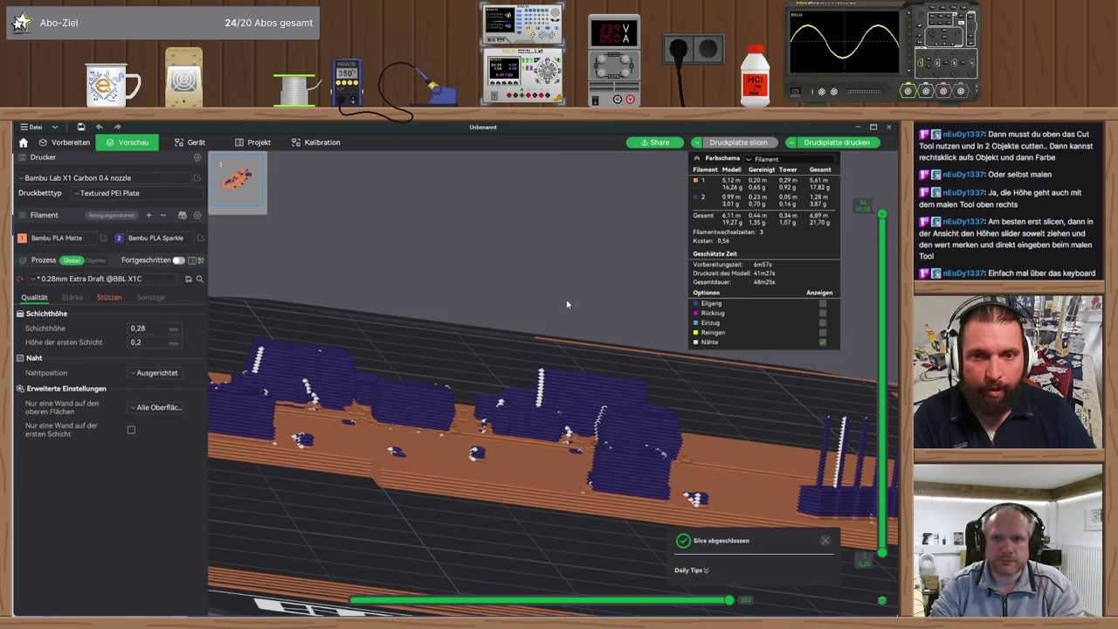
{"action": "scroll", "coordinate": [530, 274], "scroll_direction": "up", "scroll_amount": 6}
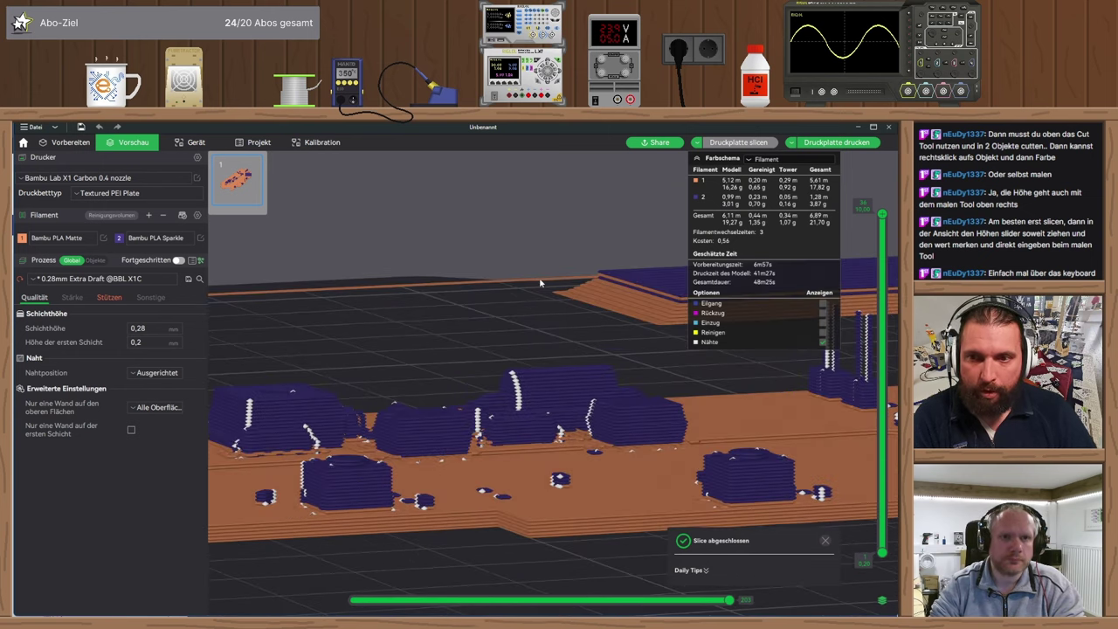
{"action": "left_click_drag", "start_coordinate": [552, 290], "coordinate": [637, 312]}
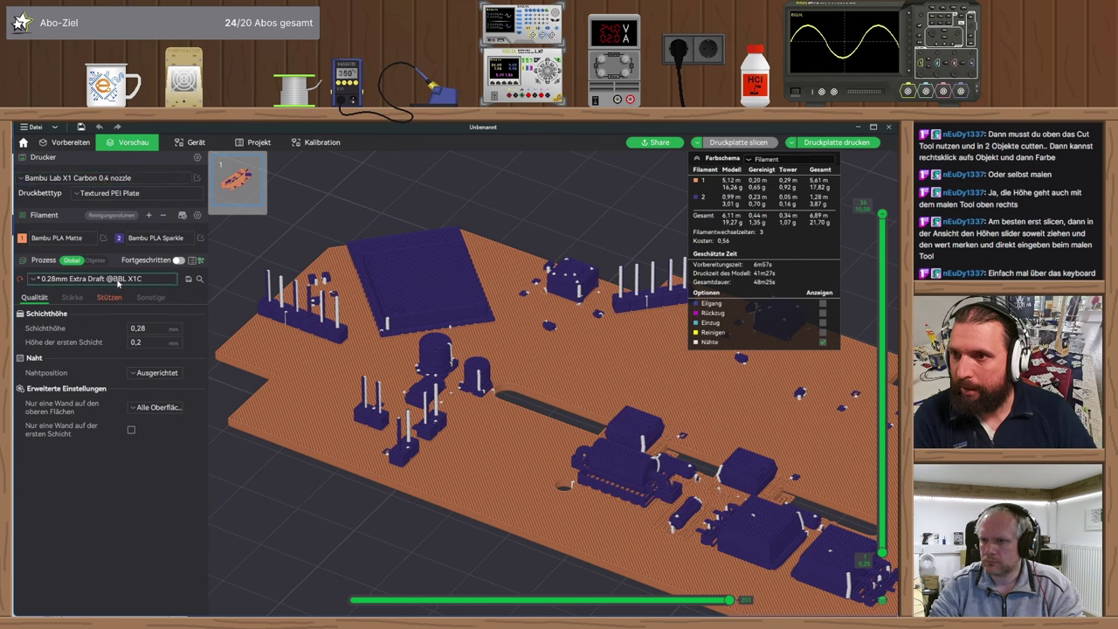
{"action": "left_click", "coordinate": [107, 278]}
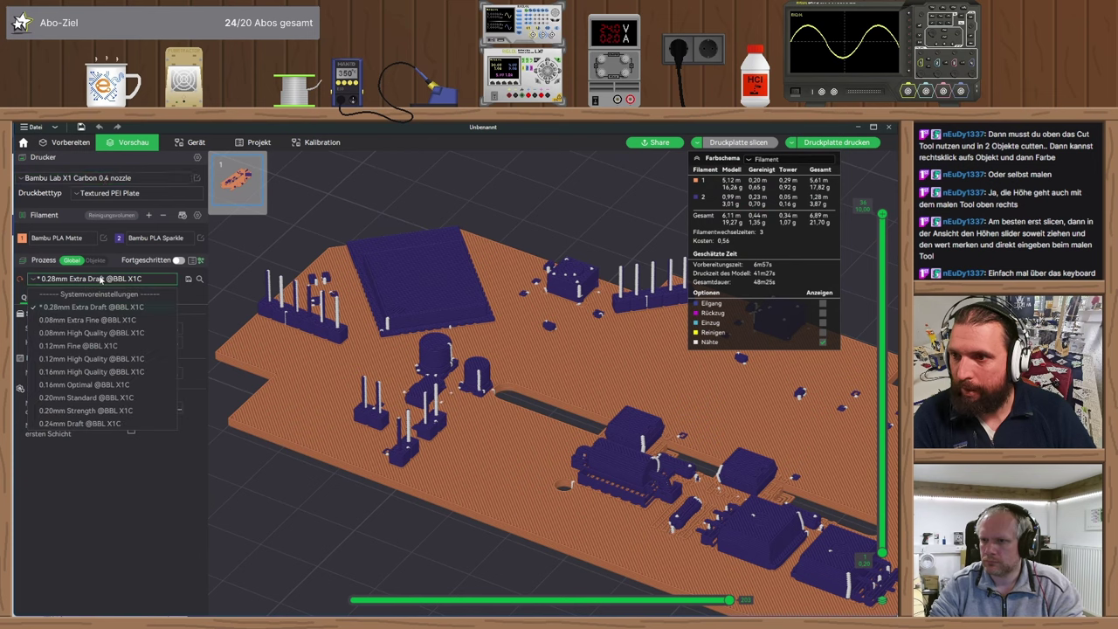
{"action": "left_click", "coordinate": [108, 397]}
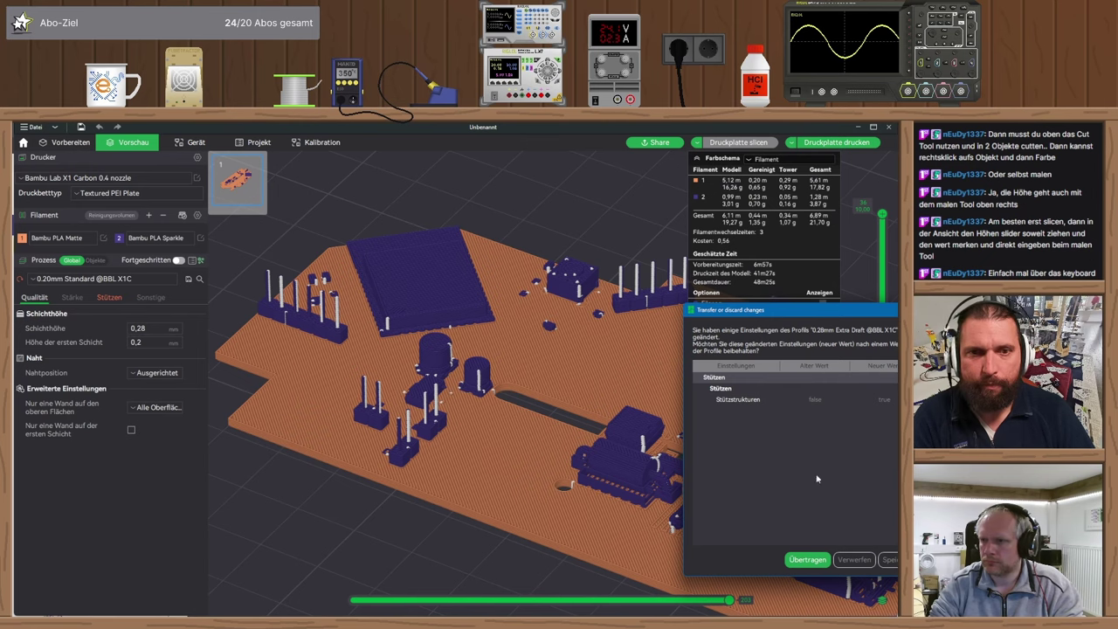
{"action": "left_click", "coordinate": [817, 562]}
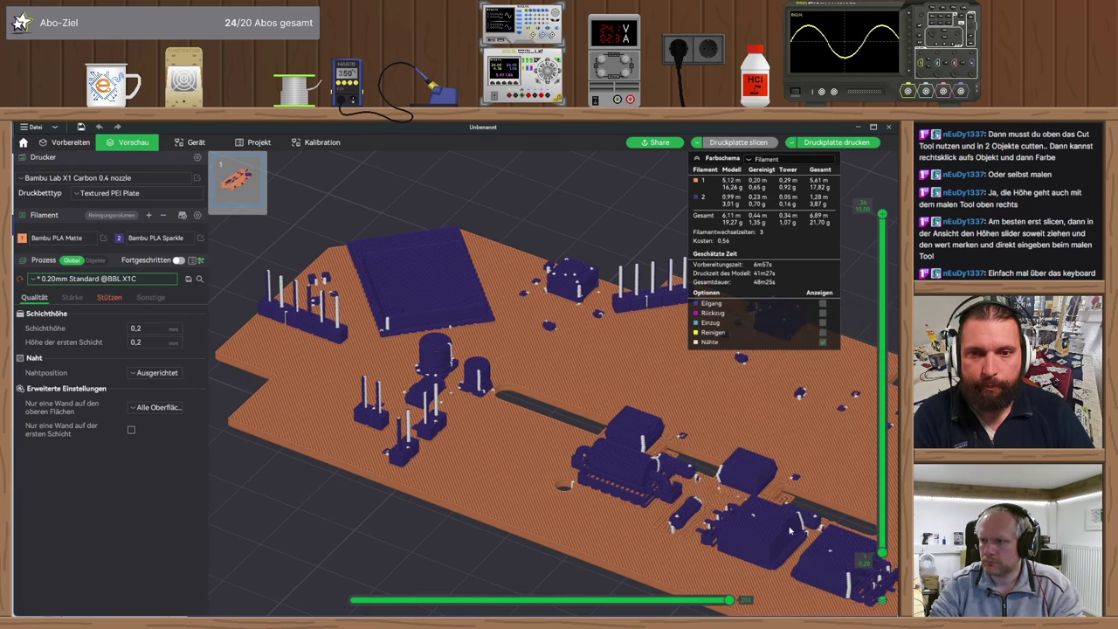
{"action": "left_click", "coordinate": [736, 142]}
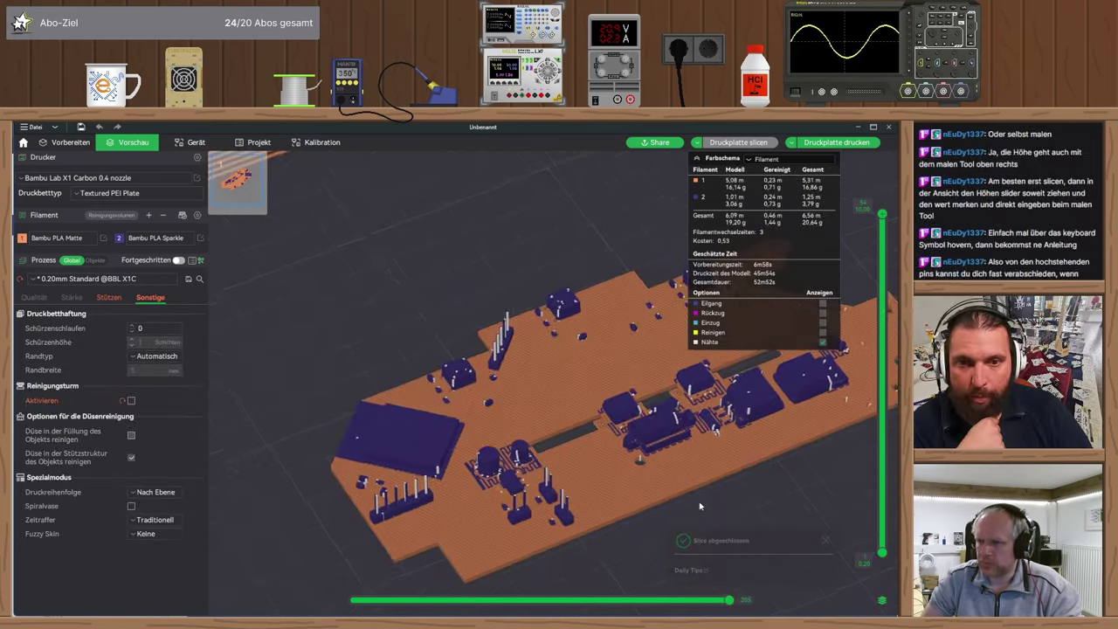
- Send the sliced plate as a print job to the printer eHaJo-X1 with timelapse and AMS enabled
{"action": "mouse_move", "coordinate": [700, 501]}
{"action": "left_mouse_down"}
{"action": "mouse_move", "coordinate": [701, 491]}
{"action": "mouse_move", "coordinate": [696, 502]}
{"action": "mouse_move", "coordinate": [706, 500]}
{"action": "left_mouse_up"}
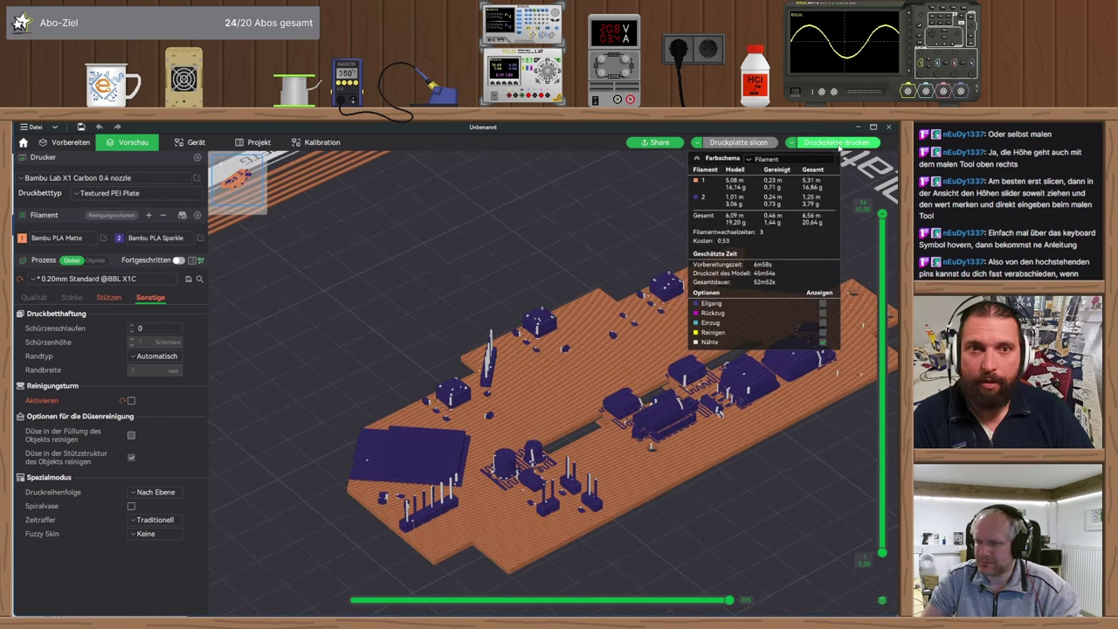
{"action": "left_click", "coordinate": [837, 143]}
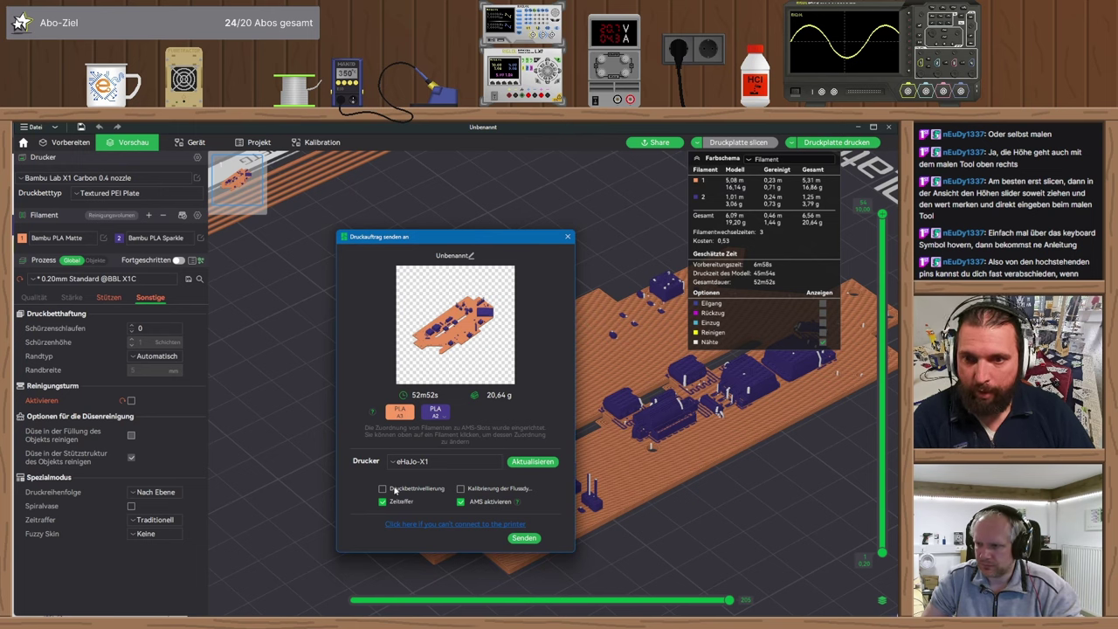
{"action": "left_click", "coordinate": [523, 538]}
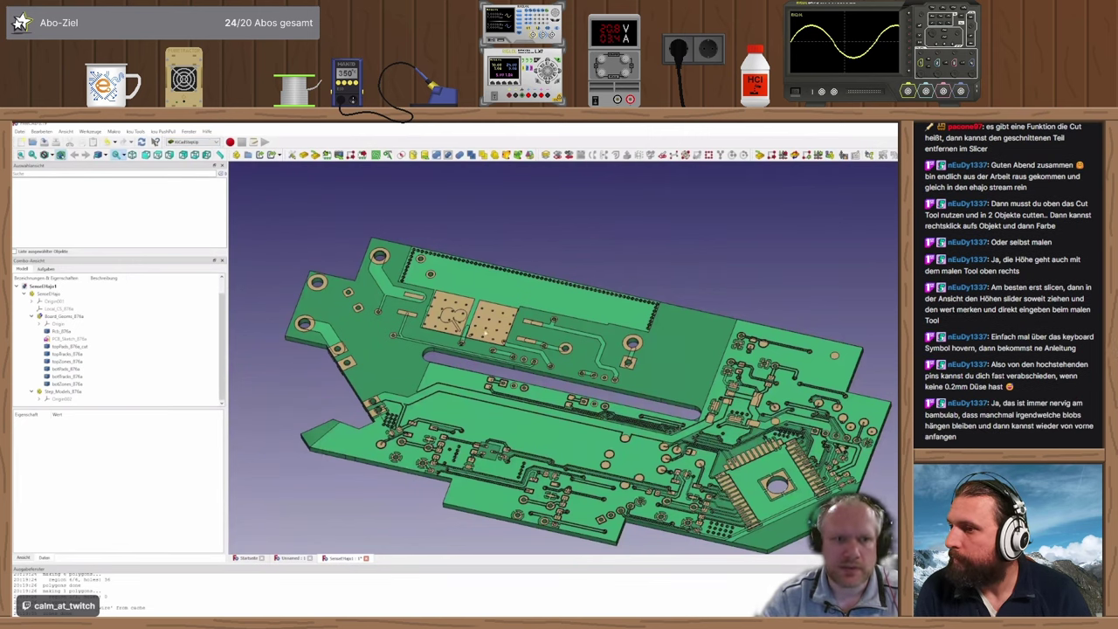
- In FreeCAD, close all open documents and discard the unsaved changes to the SenseEHajo board
{"action": "left_click", "coordinate": [53, 288]}
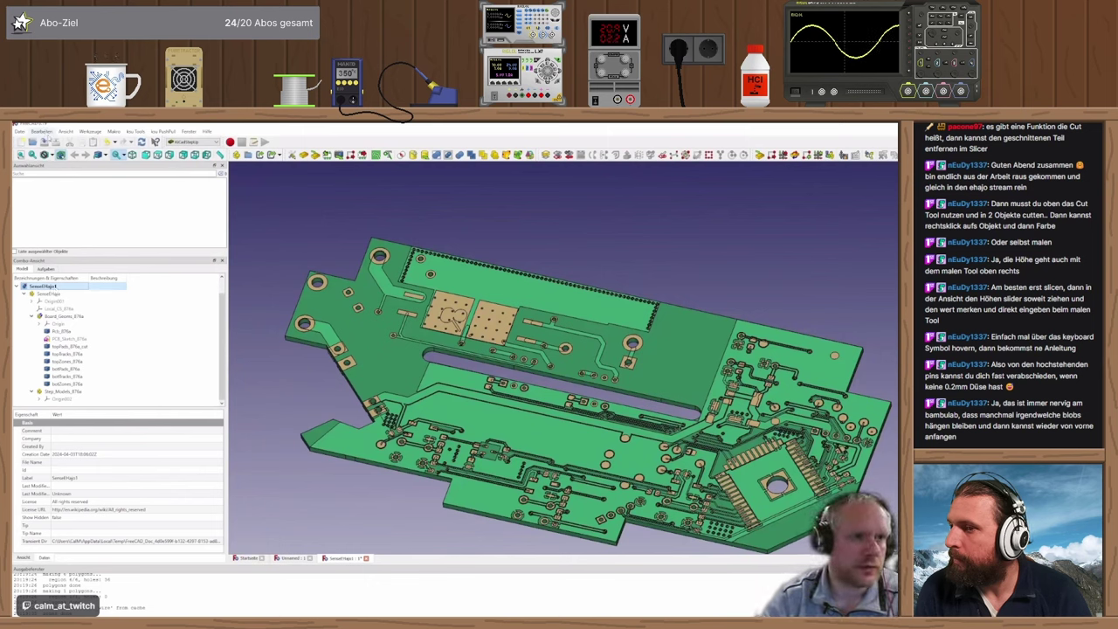
{"action": "left_click", "coordinate": [19, 131]}
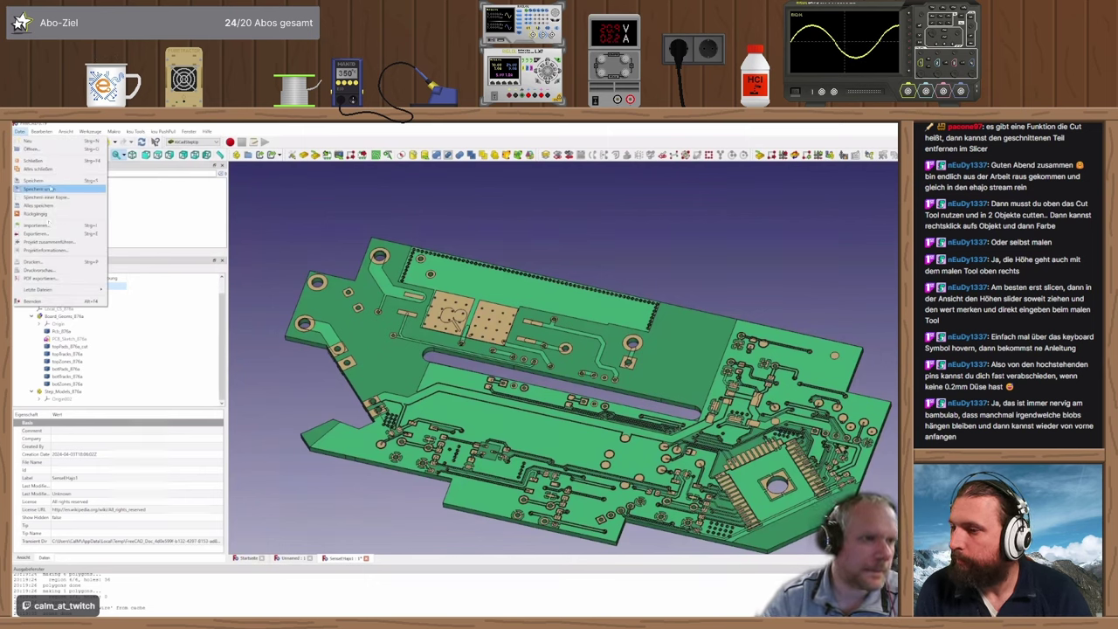
{"action": "left_click", "coordinate": [51, 170]}
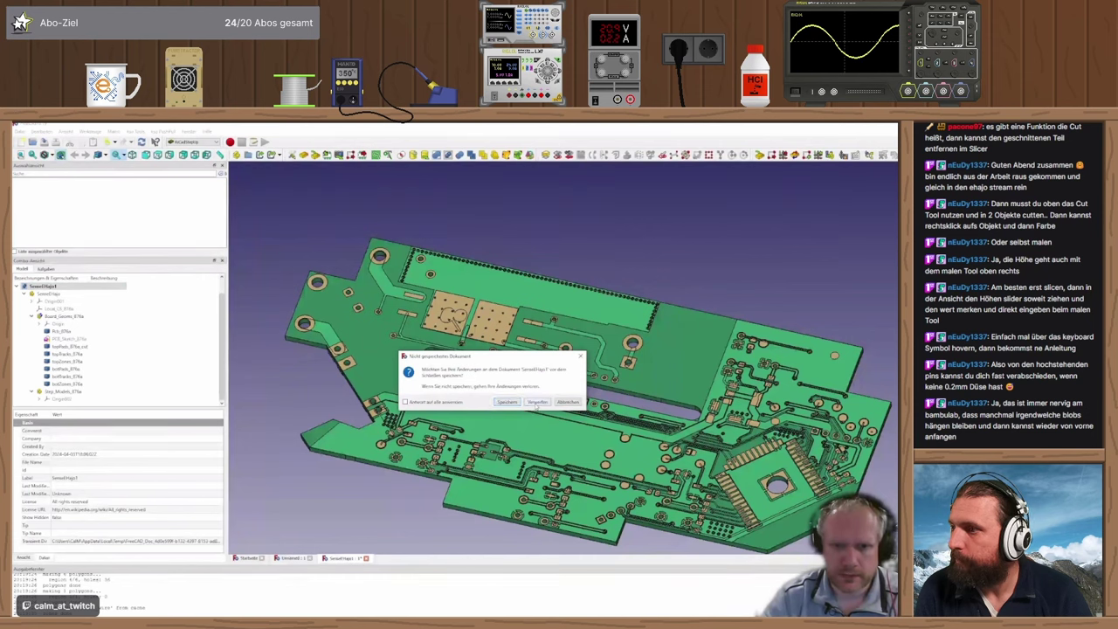
{"action": "left_click", "coordinate": [537, 403]}
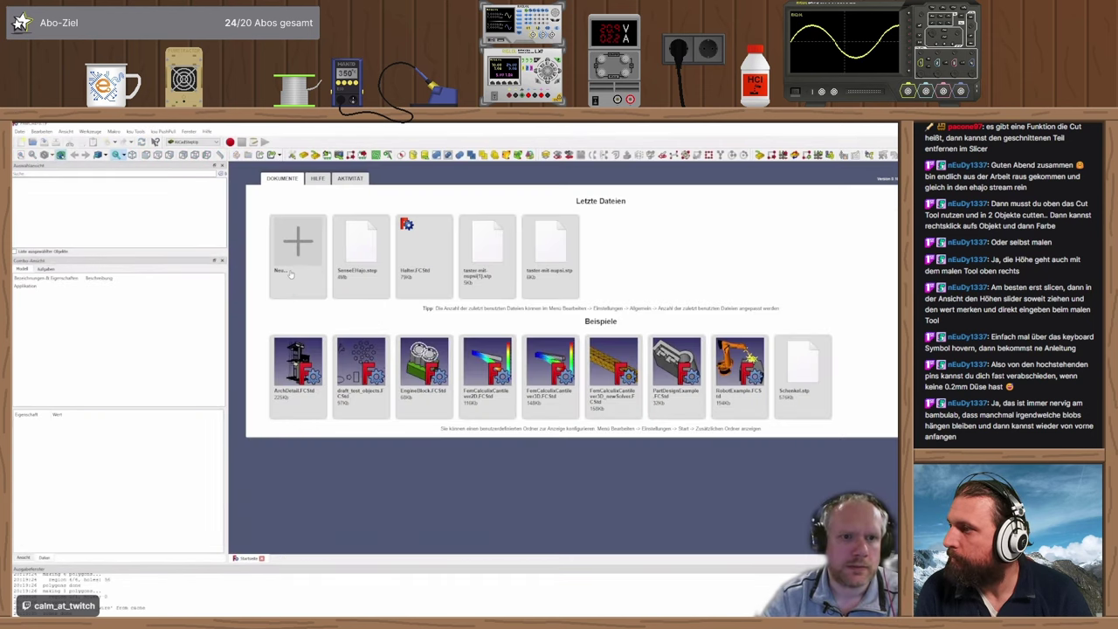
- Create a new document, load the board file SenseEHajo.kicad_pcb with KiCad StepUp and dismiss the missing-model and grid-origin messages
{"action": "left_click", "coordinate": [291, 273]}
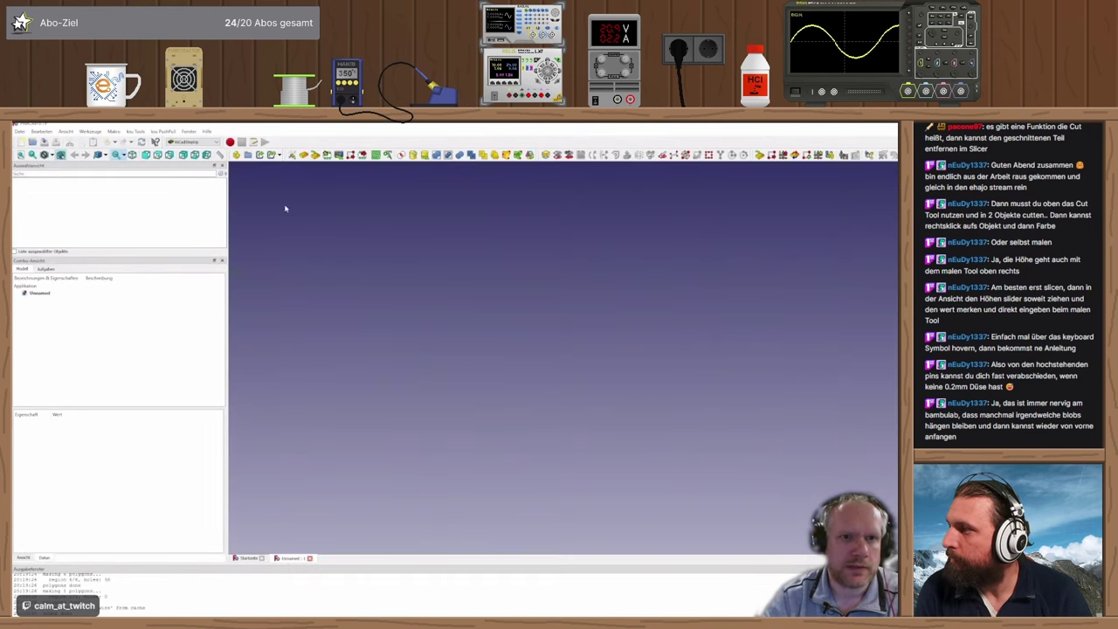
{"action": "left_click", "coordinate": [315, 154]}
{"action": "left_click", "coordinate": [174, 292]}
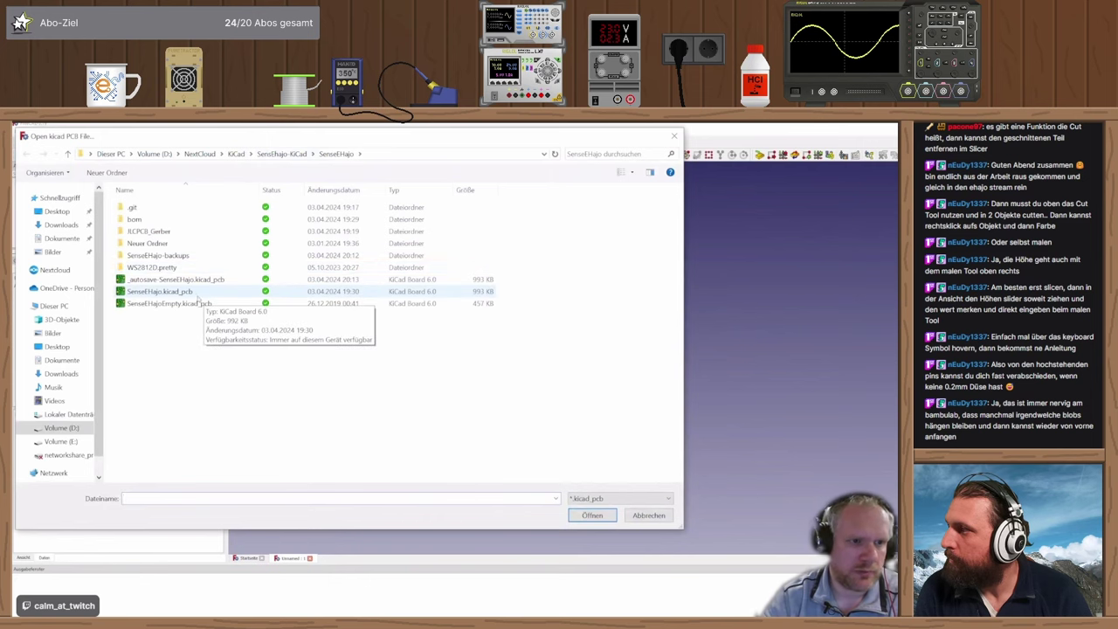
{"action": "double_click", "coordinate": [176, 295]}
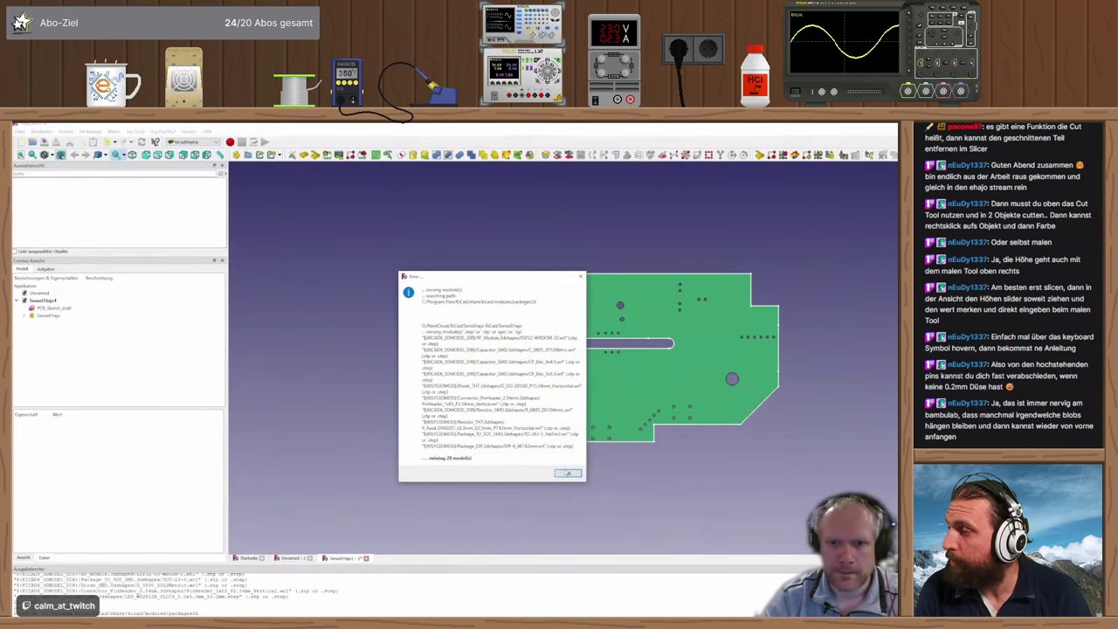
{"action": "left_click", "coordinate": [568, 473]}
{"action": "left_click", "coordinate": [565, 404]}
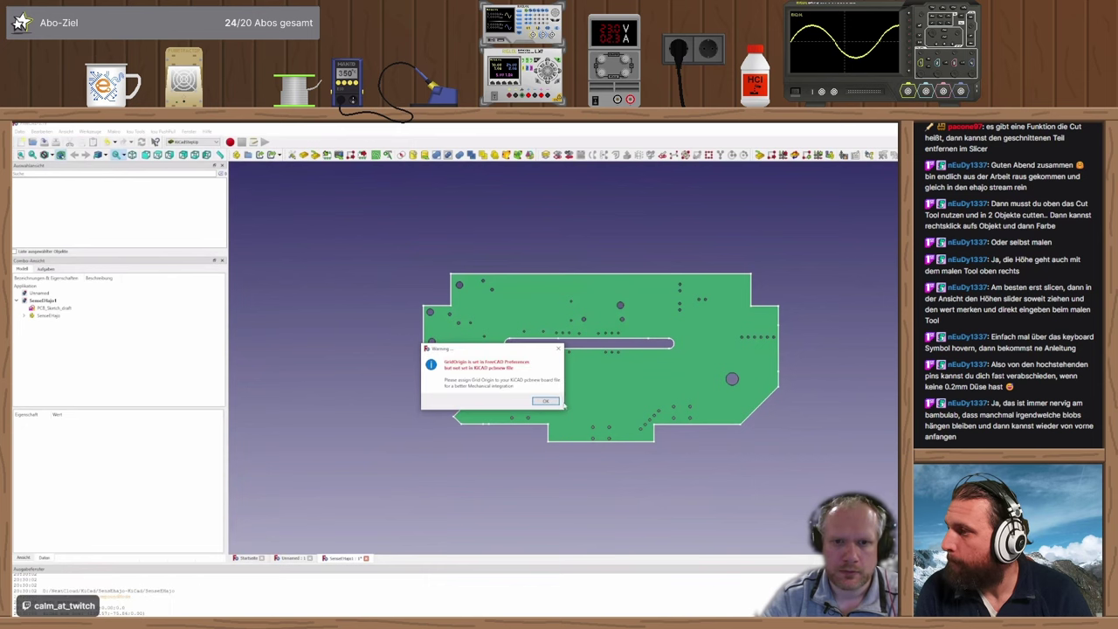
{"action": "left_click", "coordinate": [557, 403]}
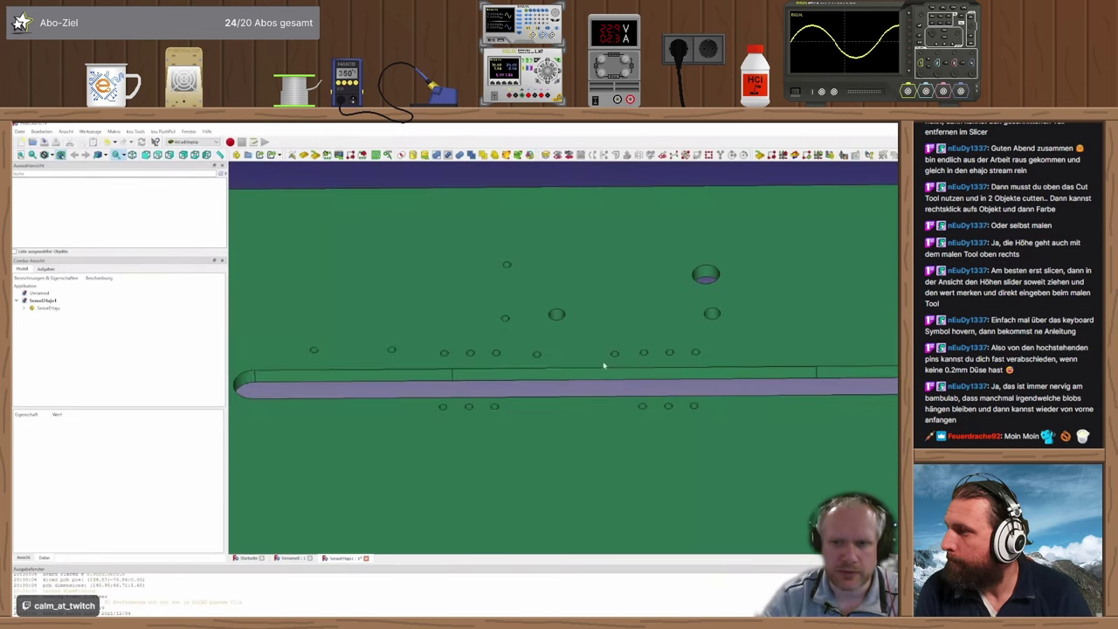
{"action": "scroll", "coordinate": [603, 377], "scroll_direction": "up", "scroll_amount": 4}
{"action": "middle_click_drag", "start_coordinate": [603, 378], "coordinate": [580, 440]}
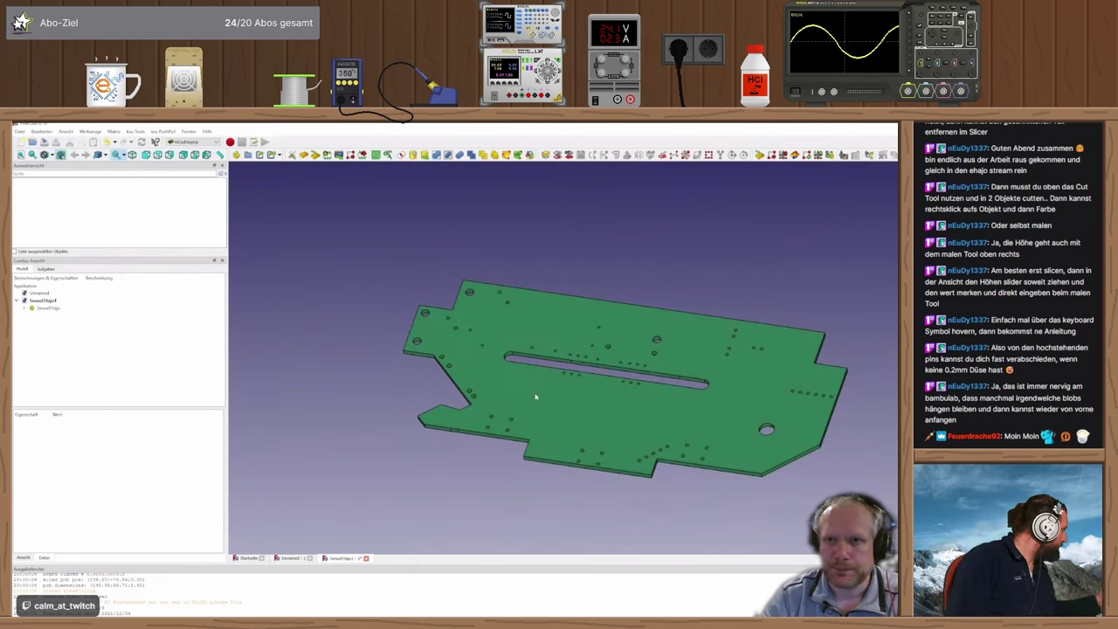
{"action": "middle_click_drag", "start_coordinate": [536, 394], "coordinate": [586, 403]}
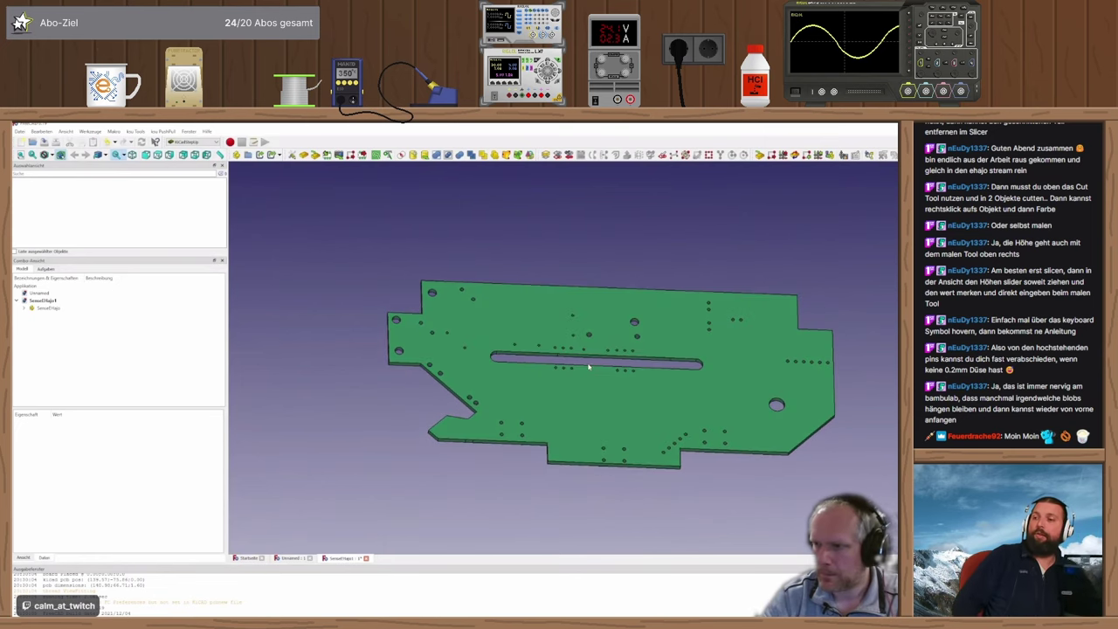